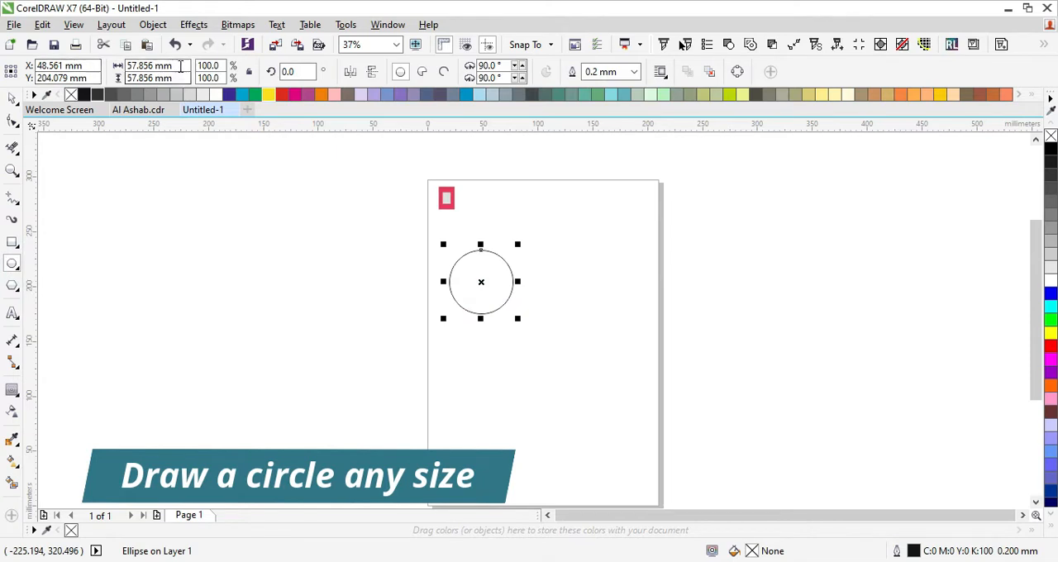
- Resize the selected circle to 25 mm in width and height
click(180, 66)
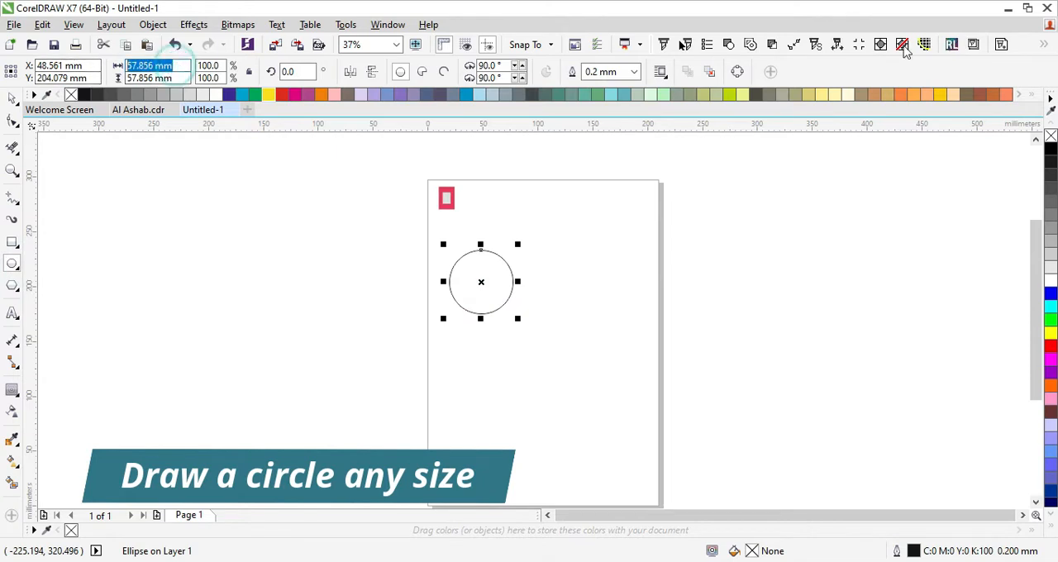
click(176, 65)
key(Return)
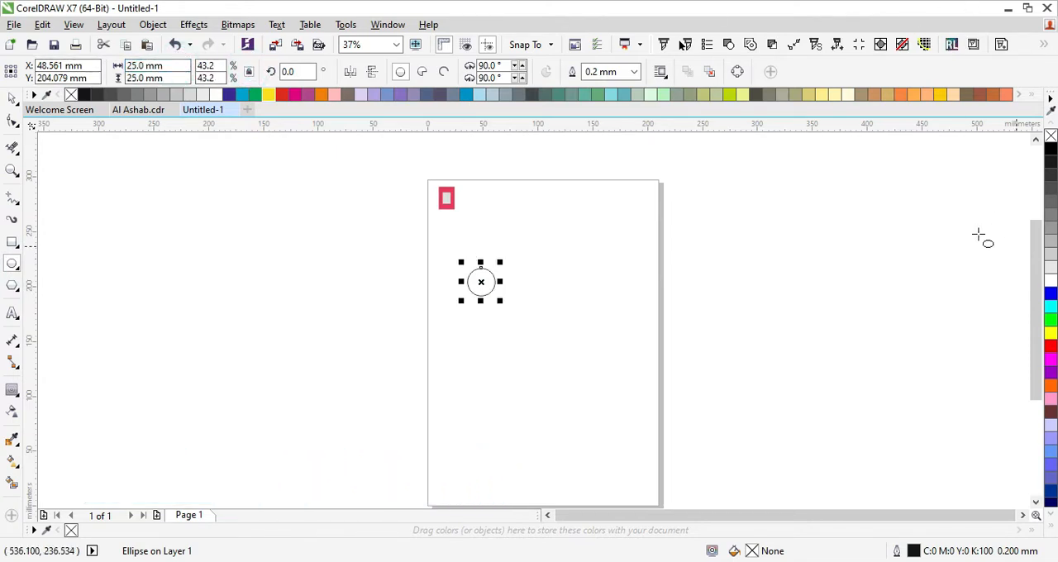
- Draw a second circle, size it to 2.5 mm, and snap it against the large circle's right quadrant
drag(536, 263, 569, 294)
click(176, 66)
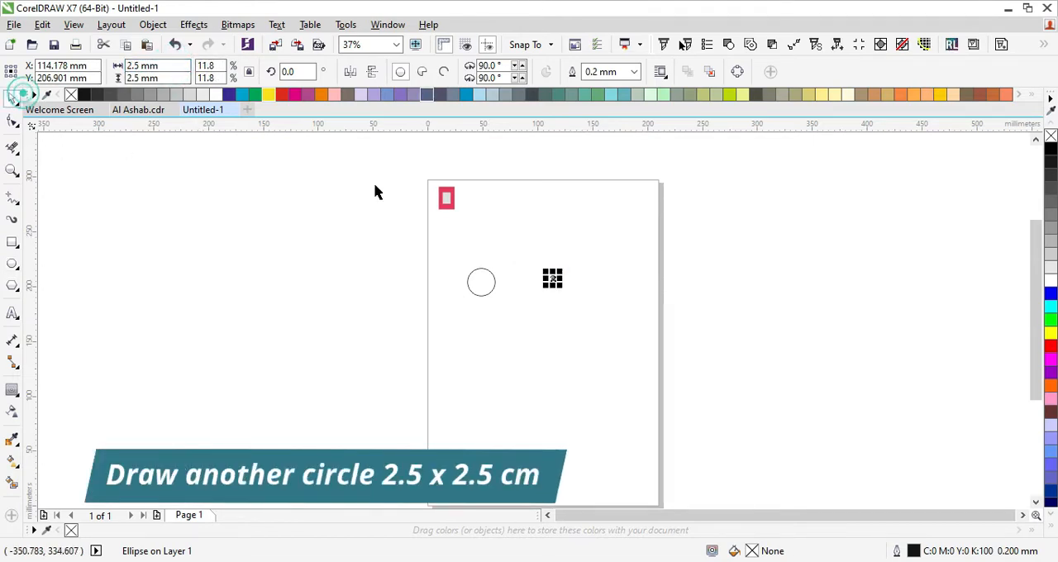
scroll(510, 264, up, 3)
scroll(572, 280, down, 1)
click(842, 278)
drag(712, 326, 516, 355)
scroll(519, 357, up, 2)
drag(576, 374, 424, 313)
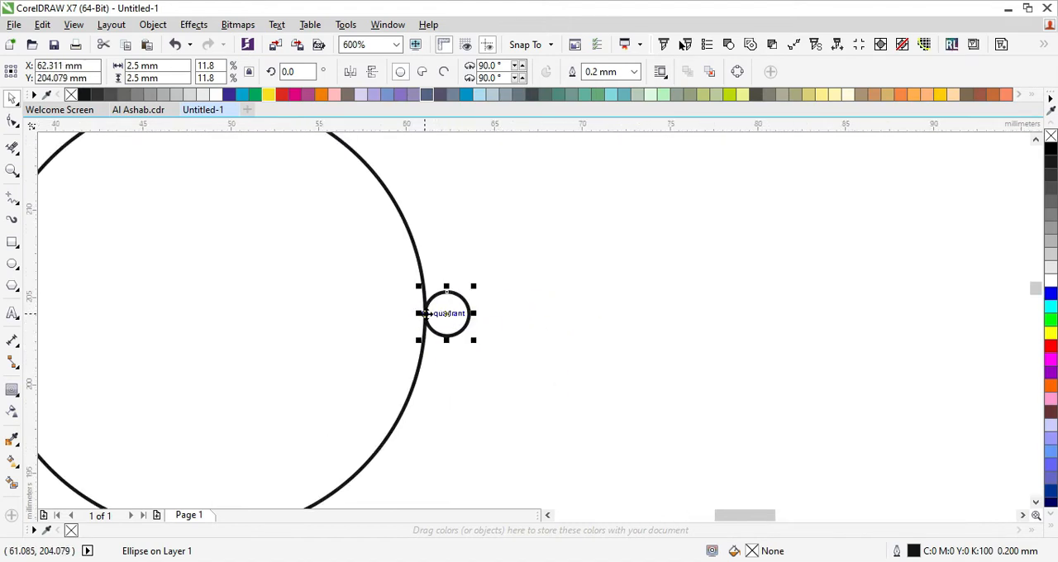
- Duplicate the large and small circle pair to the right, so the copy touches the first small circle
scroll(389, 306, down, 2)
shift+click(388, 300)
drag(321, 313, 446, 313)
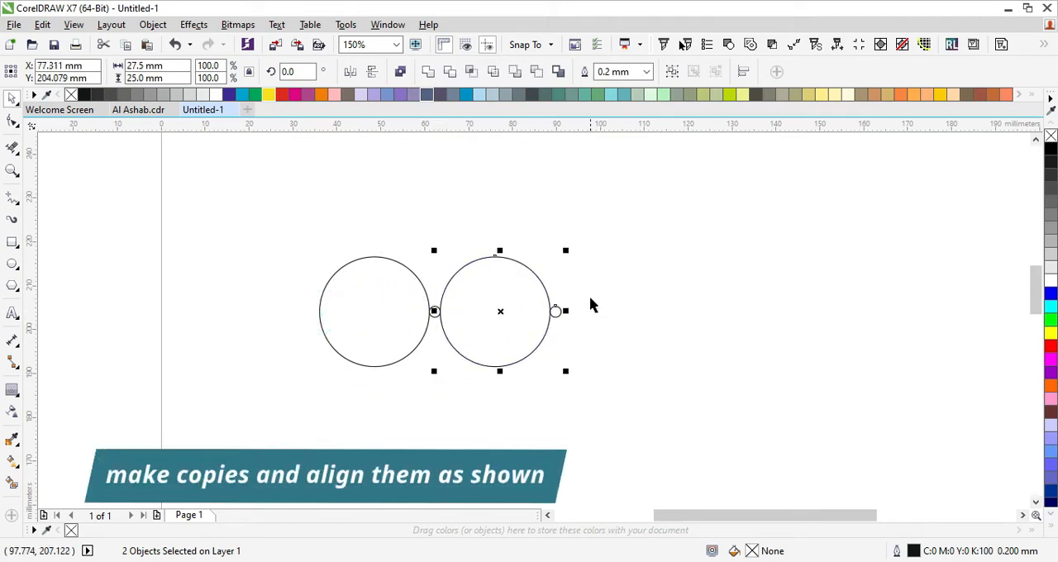
- Move the rightmost small circle to sit just below the second large circle, touching its bottom quadrant
click(555, 310)
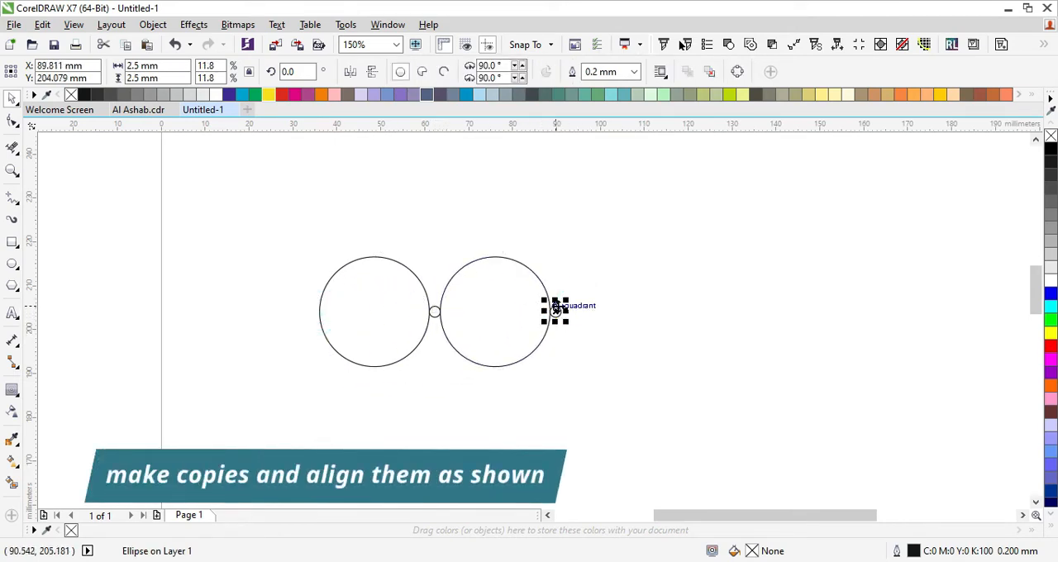
drag(555, 311, 402, 370)
key(ctrl+z)
key(ctrl+z)
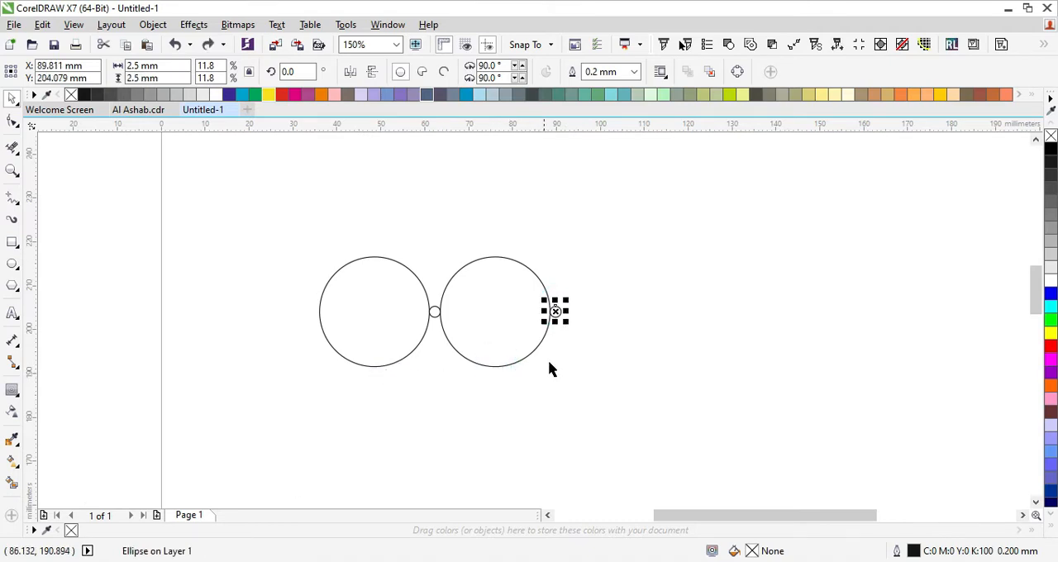
key(ctrl+shift+z)
click(494, 365)
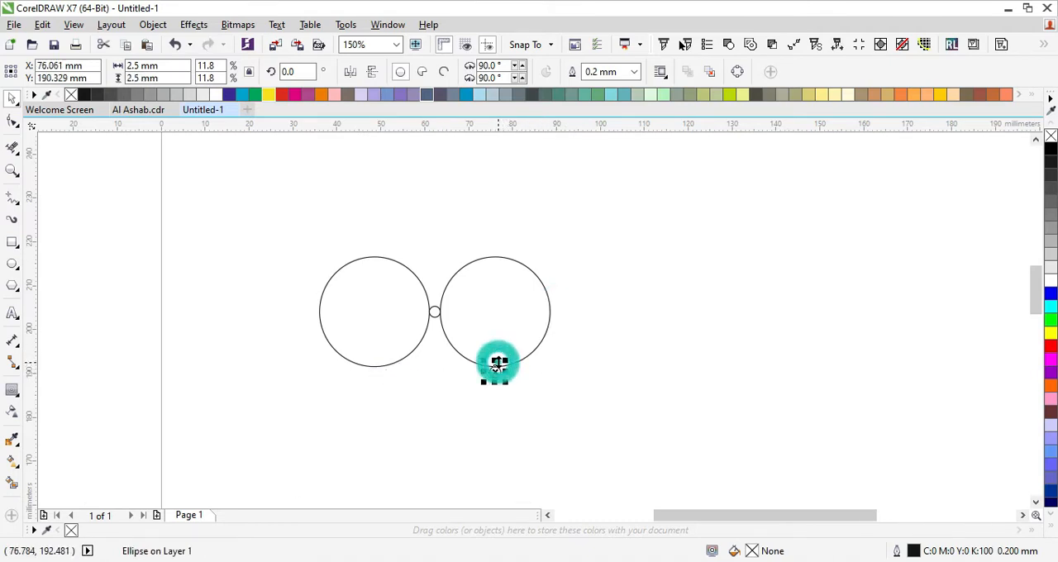
- Copy the small circle beneath the first large circle and duplicate the whole row above to form a two-by-two grid
drag(494, 367, 373, 367)
drag(656, 214, 215, 405)
drag(374, 377, 375, 256)
- Give the four large circles a magenta outline and group them
click(496, 256)
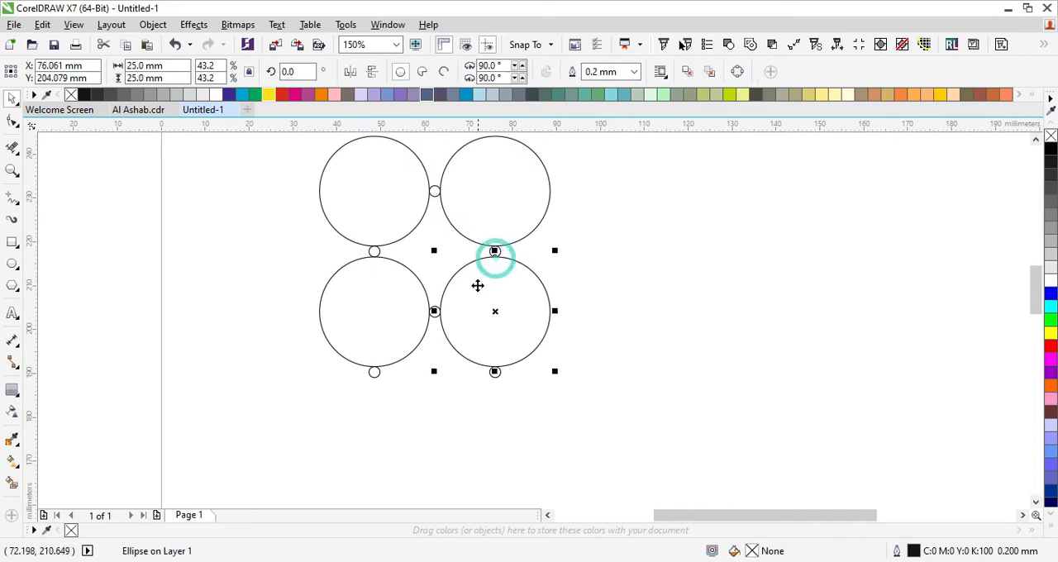
scroll(477, 286, down, 1)
click(600, 199)
scroll(458, 223, up, 2)
click(414, 239)
shift+click(569, 256)
shift+click(365, 457)
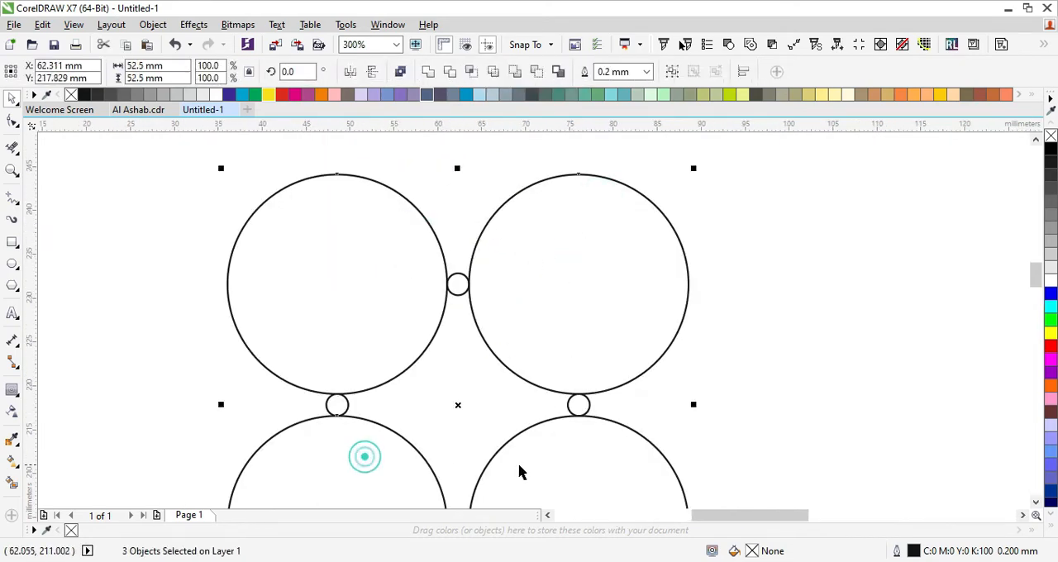
shift+click(548, 465)
scroll(534, 302, down, 1)
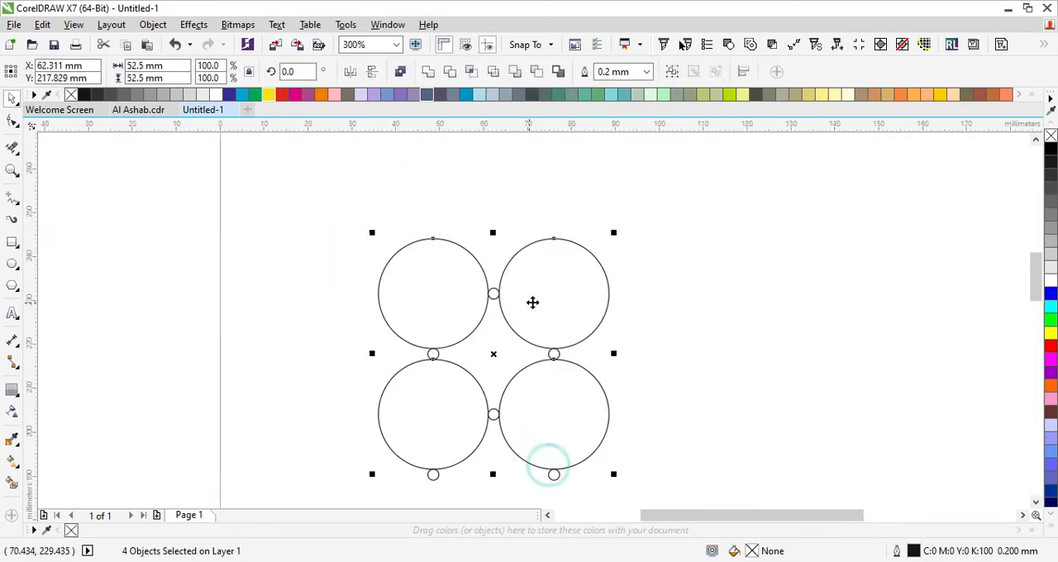
right_click(1050, 333)
right_click(1051, 360)
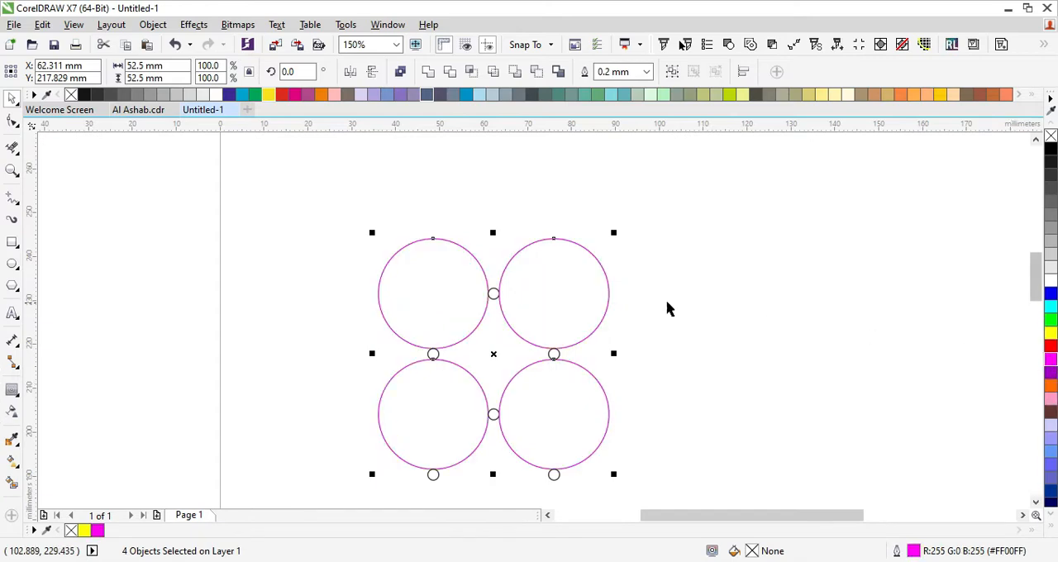
key(ctrl+g)
- Apply a three-step inside contour with a 2.0 mm offset to the grouped large circles
click(10, 390)
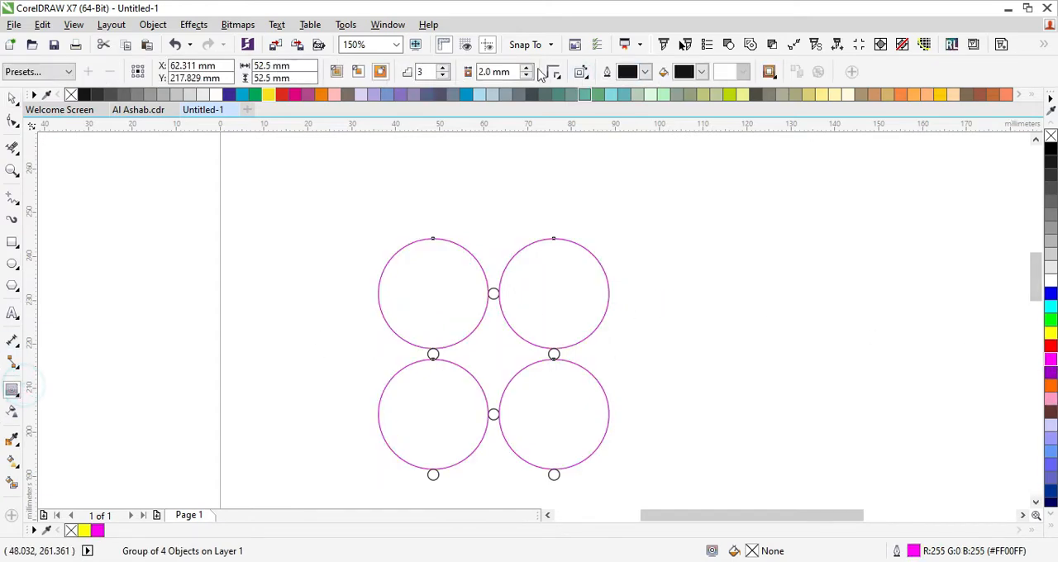
click(357, 72)
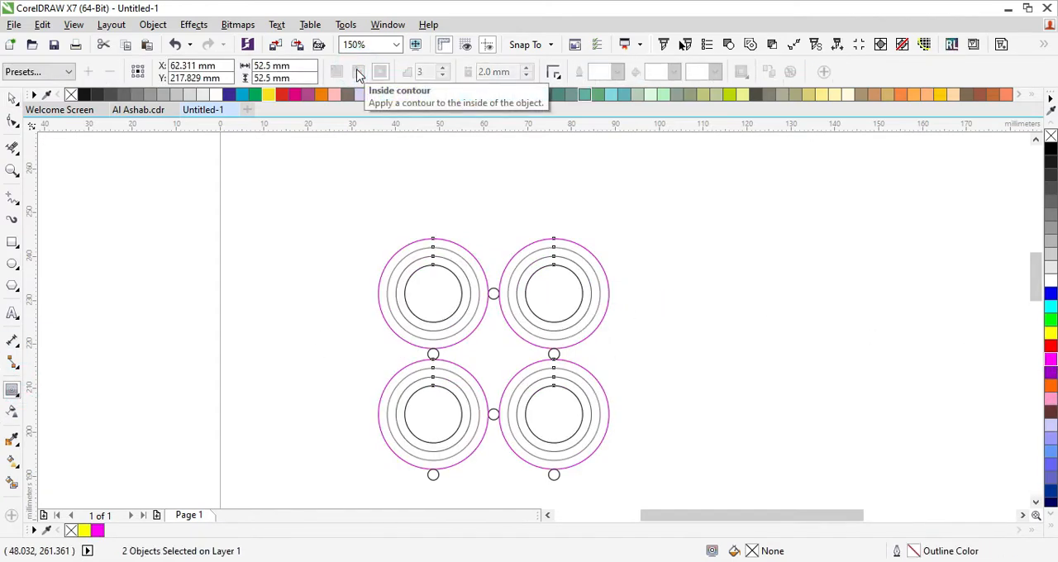
click(699, 193)
click(12, 97)
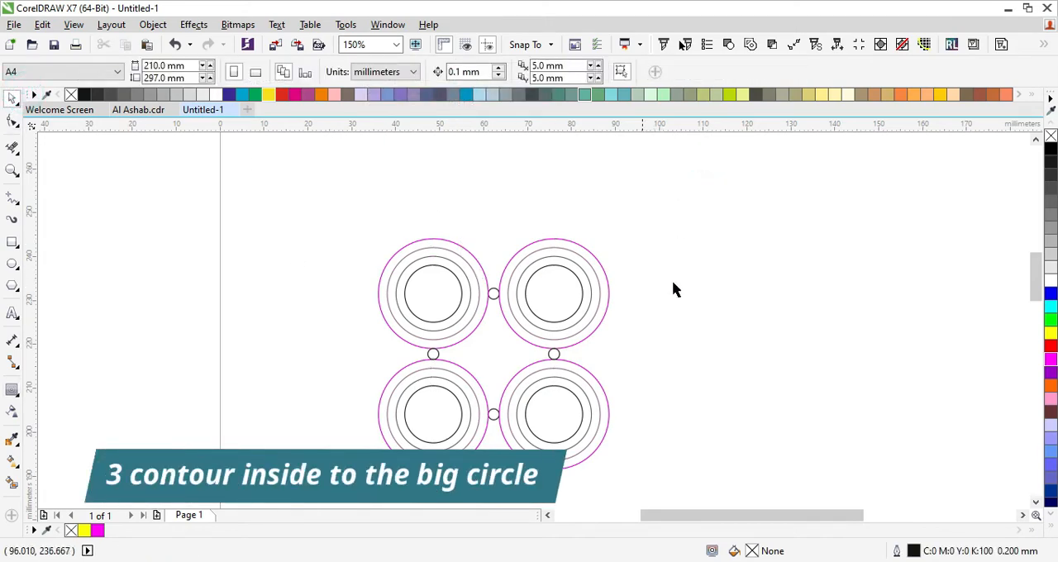
- Group the four small circles between the large ones and give them a green outline
drag(666, 271, 407, 395)
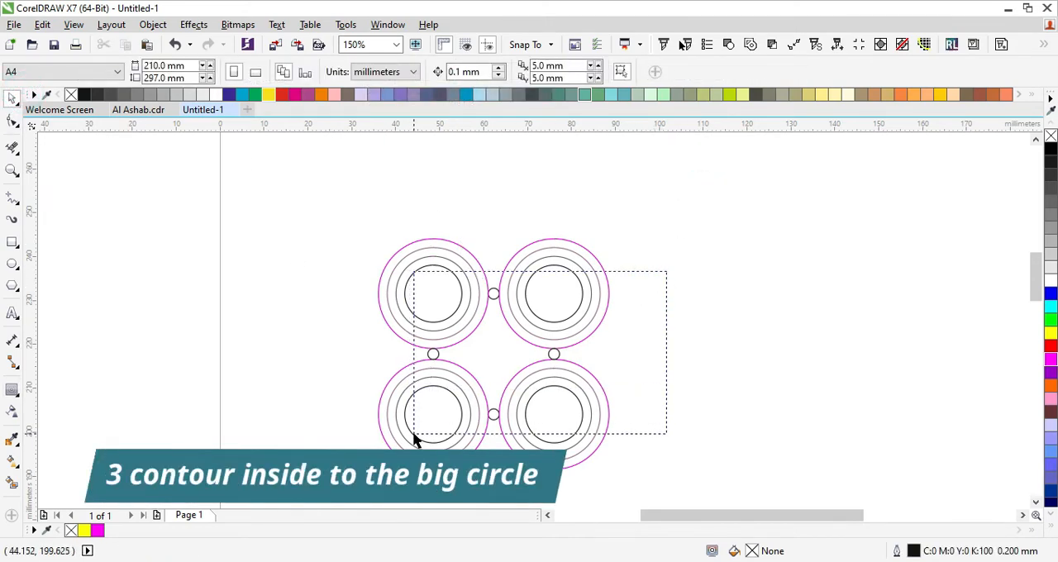
drag(414, 437, 417, 432)
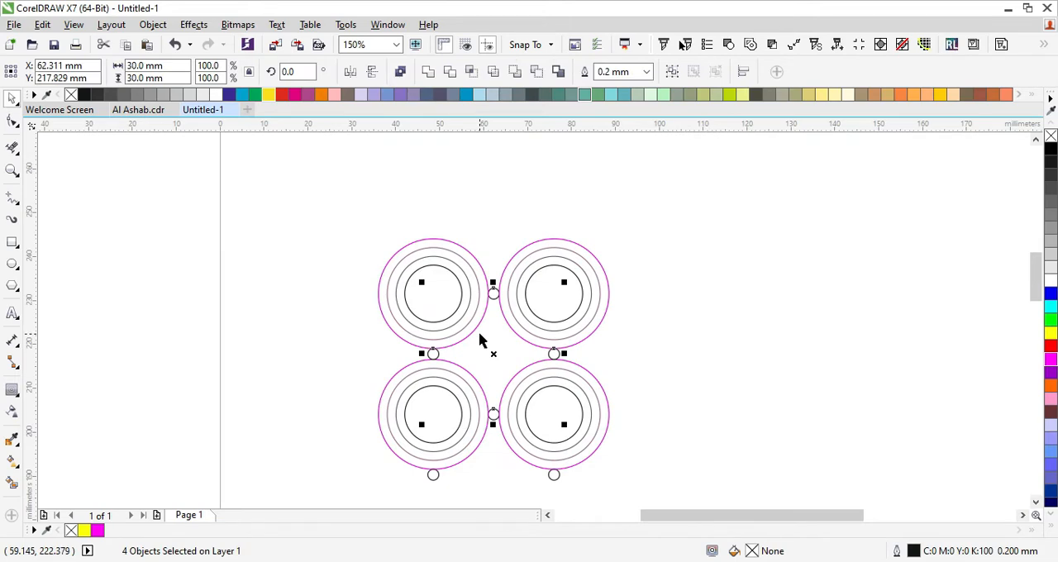
key(ctrl+g)
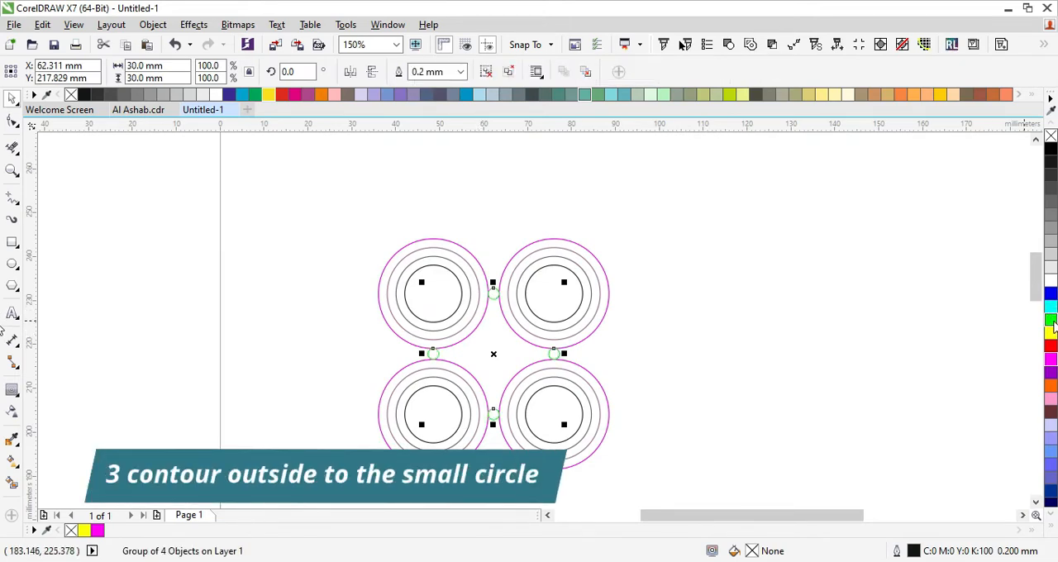
right_click(1051, 322)
- Apply a three-step outside contour with a 2.0 mm offset to the grouped small circles
click(11, 390)
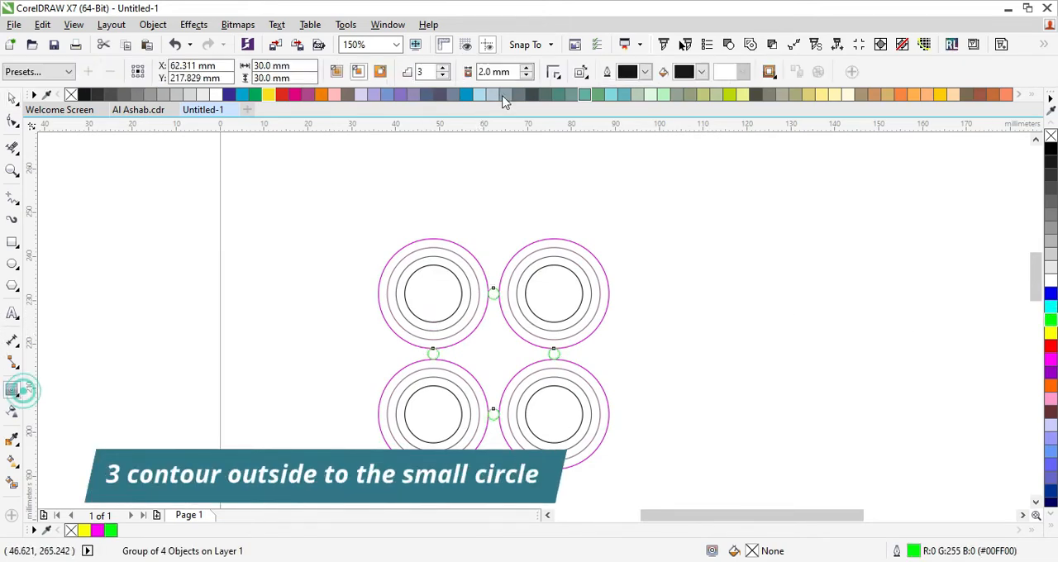
click(380, 73)
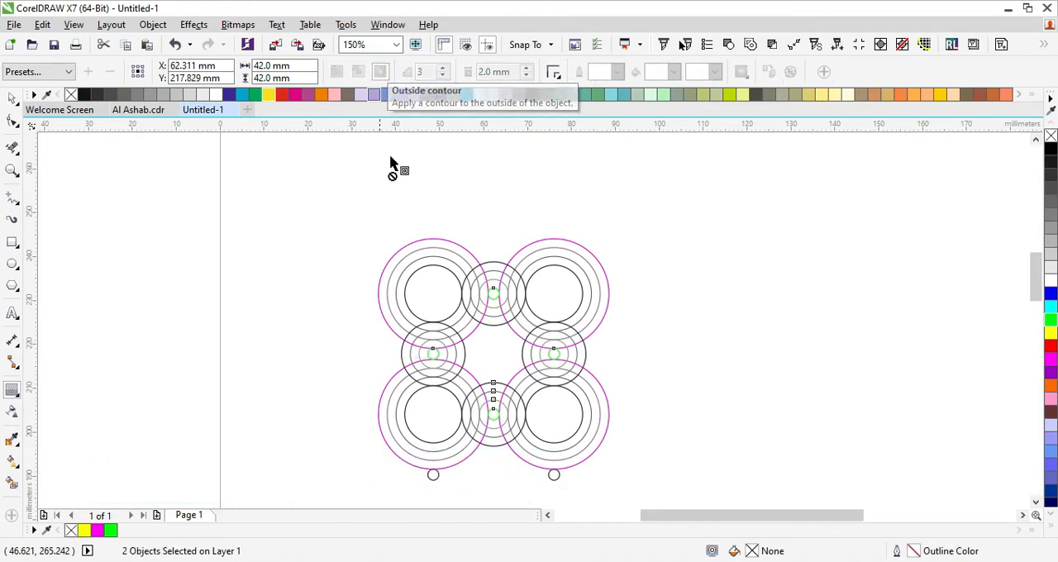
click(11, 98)
click(680, 201)
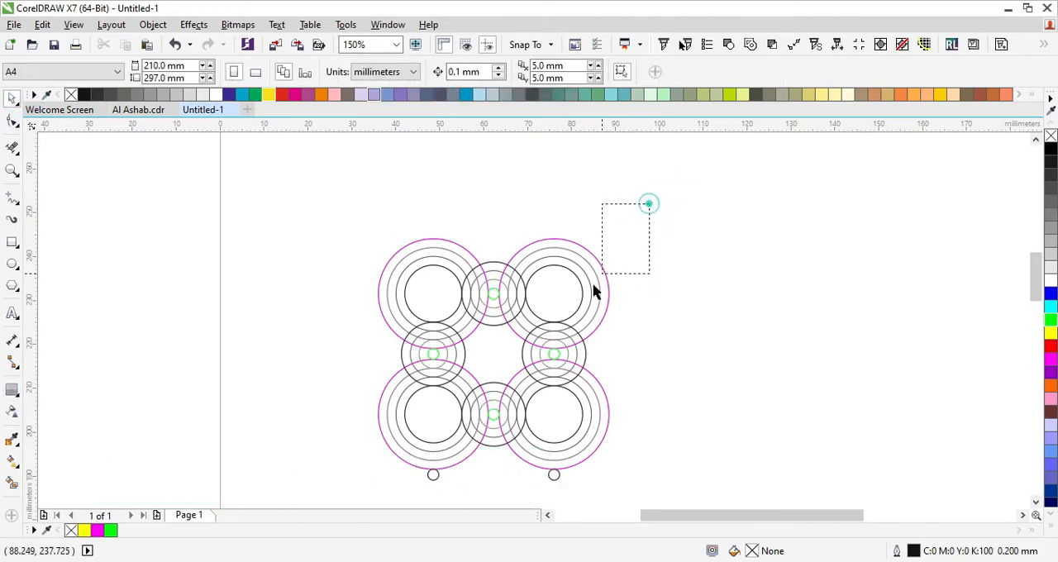
- Ungroup all the circles and contours completely and set their outlines to black
click(552, 278)
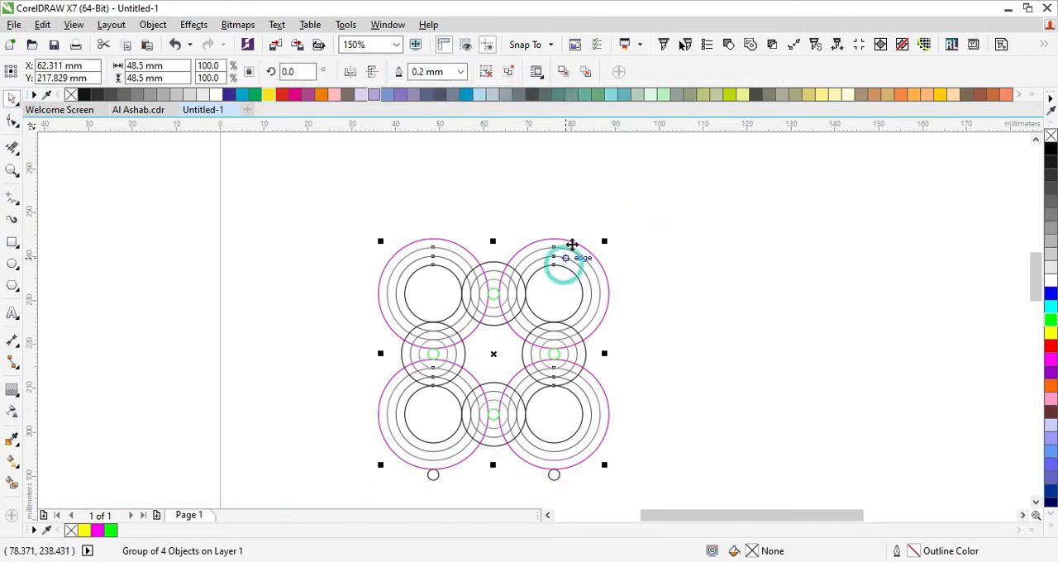
click(703, 173)
drag(702, 173, 223, 509)
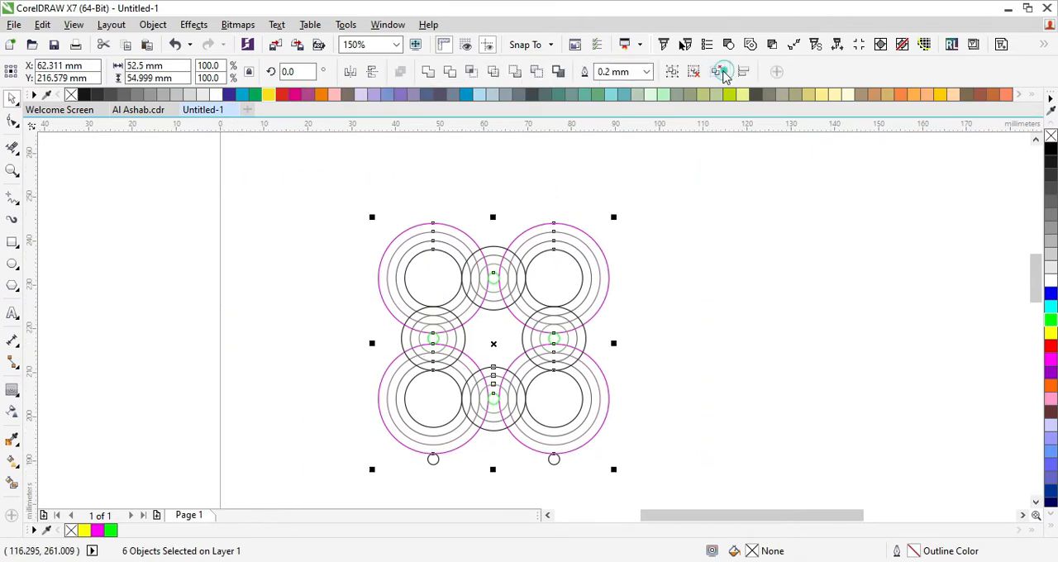
click(719, 72)
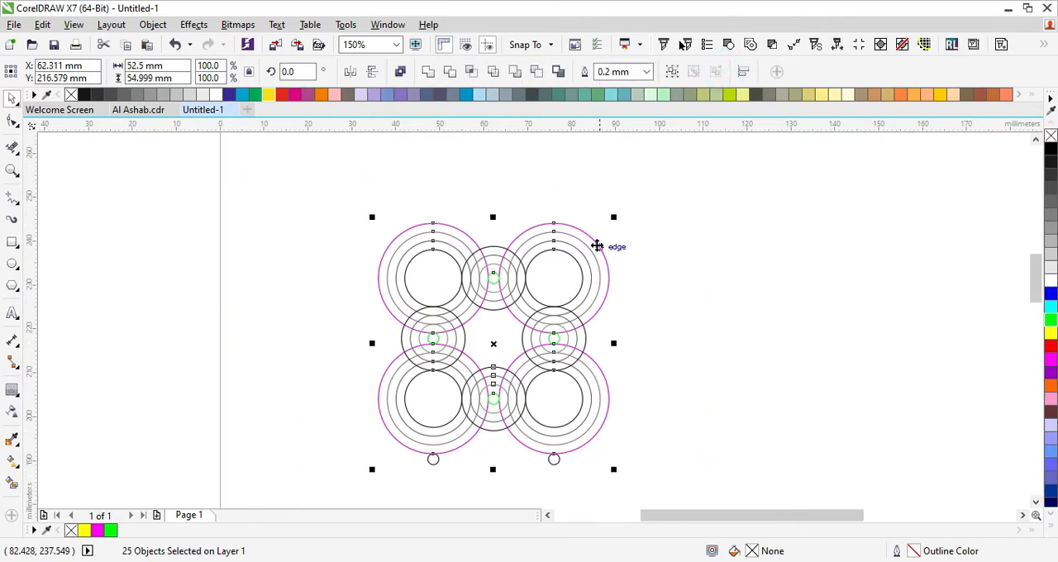
right_click(1046, 151)
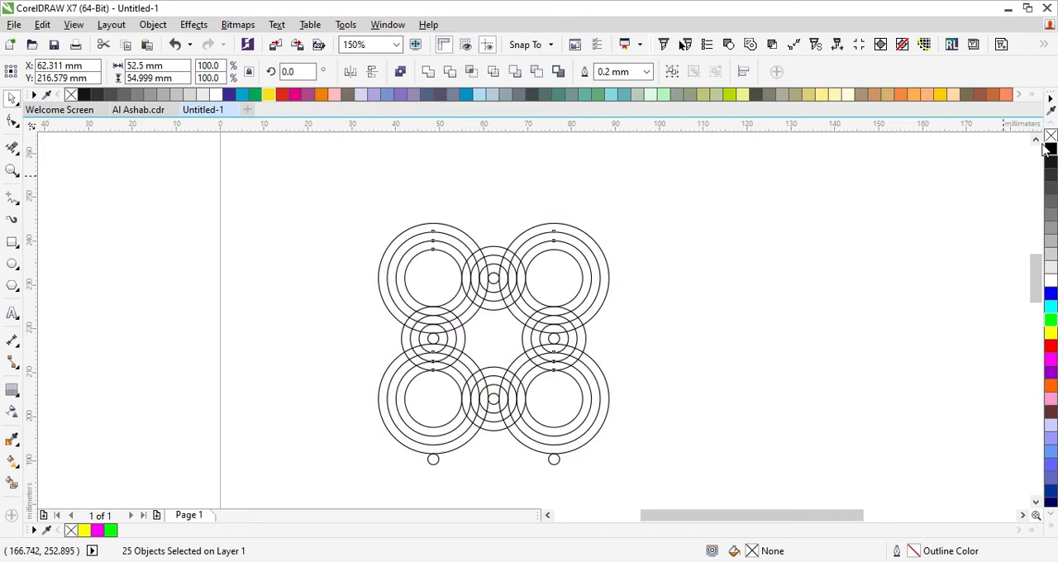
- Delete the two extra small circles beneath the lower large circles
click(728, 234)
drag(720, 170, 311, 490)
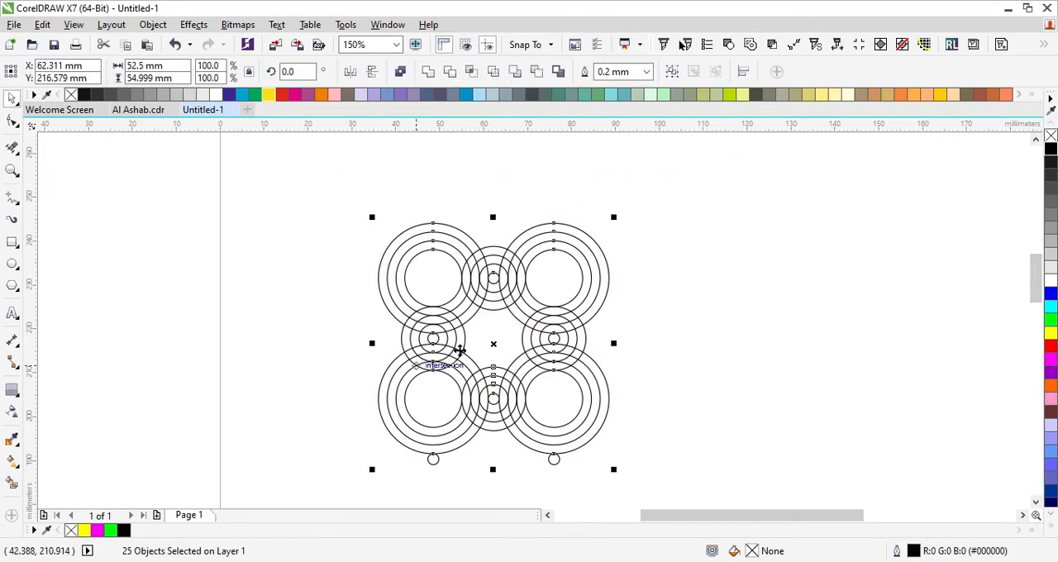
click(393, 479)
drag(398, 474, 683, 432)
key(Delete)
- Set the outline width of all the remaining circles to 0.004 mm
drag(668, 179, 315, 479)
drag(629, 73, 556, 92)
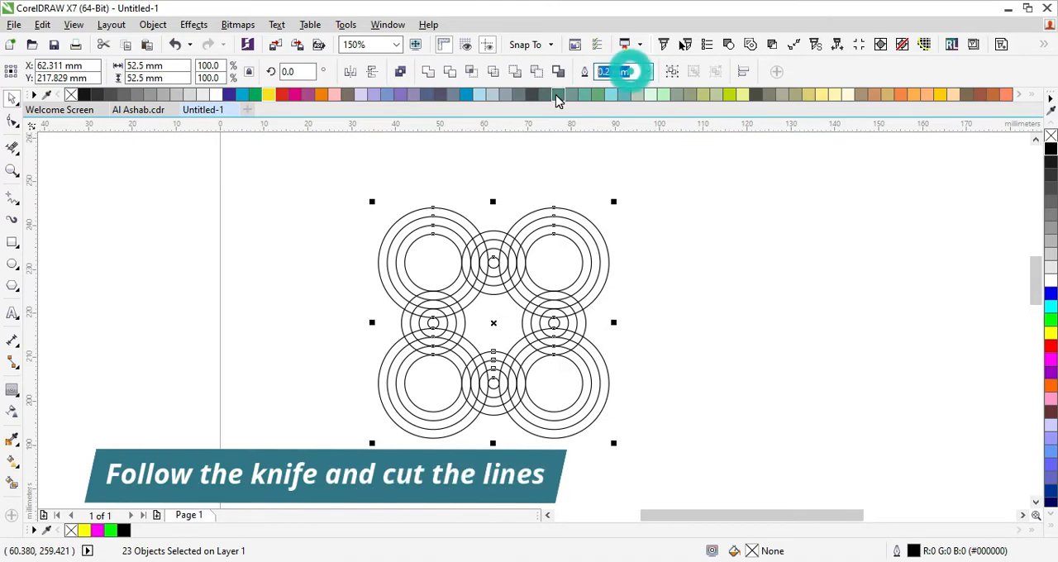
text(0.004)
key(Return)
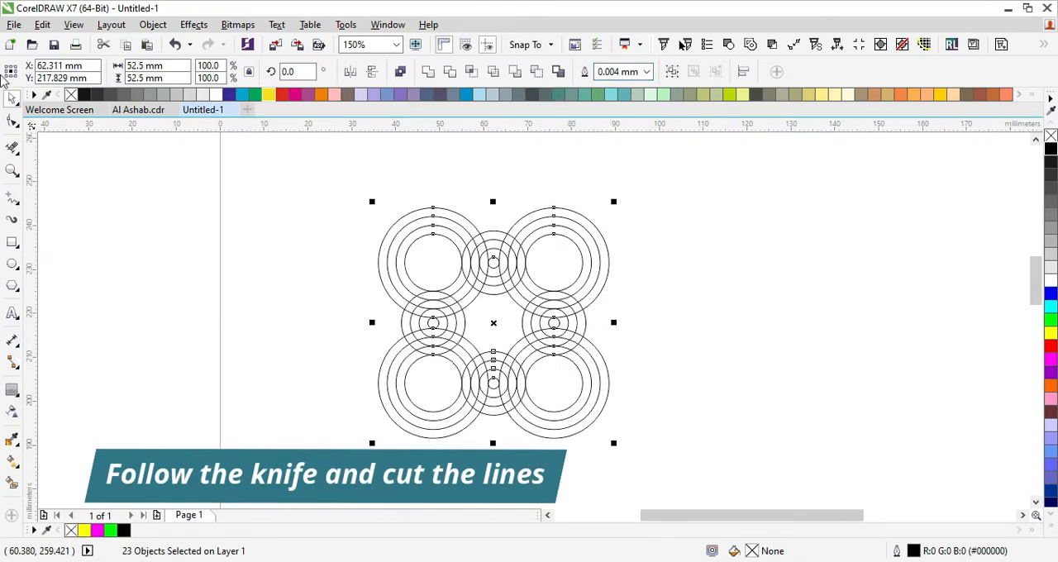
- Trim the overlapping segments above the left small circle so the upper-left large rings flow into the right side of its rings
click(13, 147)
scroll(496, 238, up, 2)
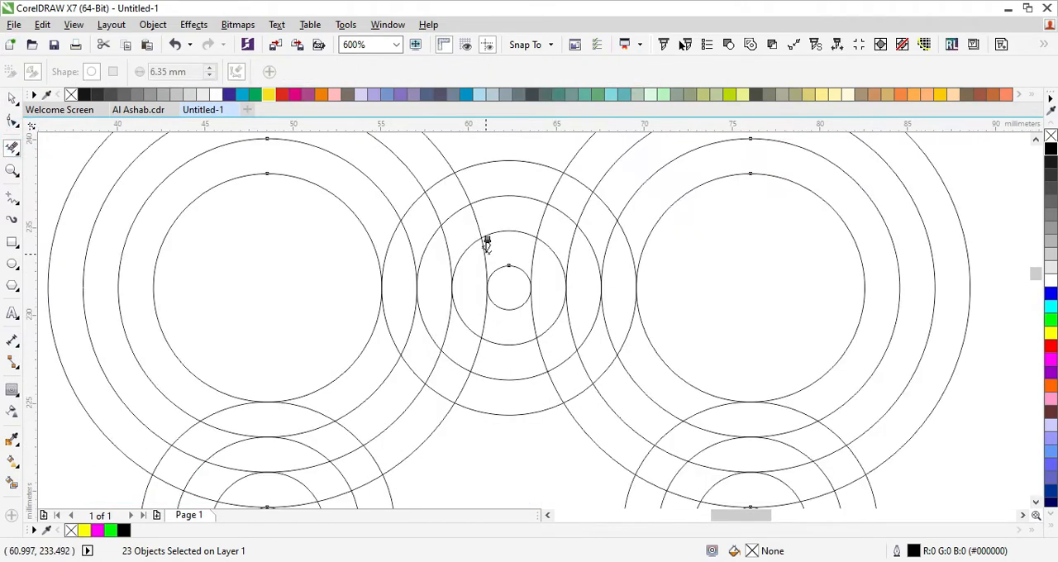
scroll(442, 337, down, 2)
scroll(432, 309, up, 2)
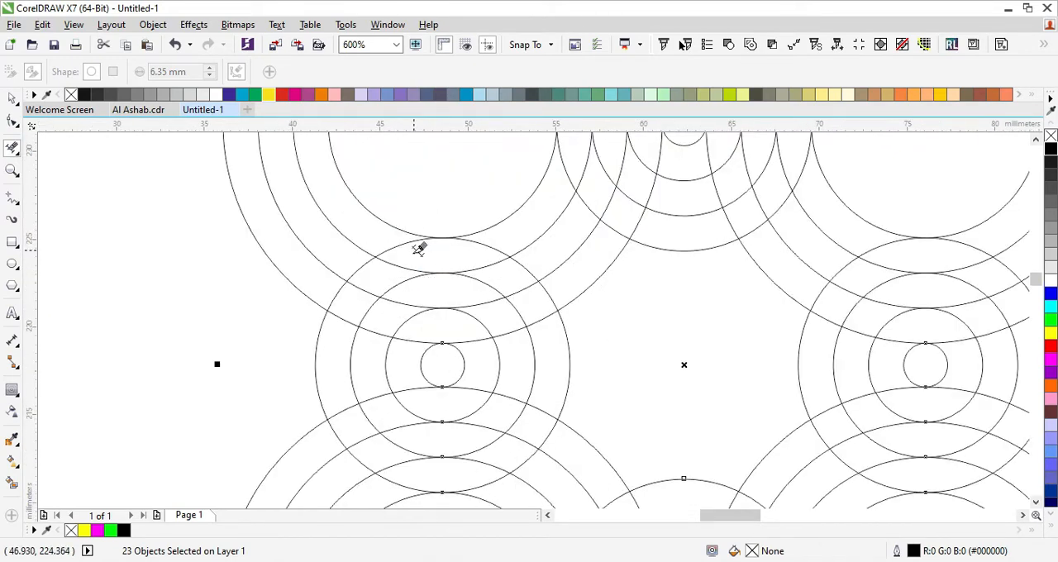
scroll(419, 249, up, 1)
scroll(397, 219, down, 1)
click(369, 224)
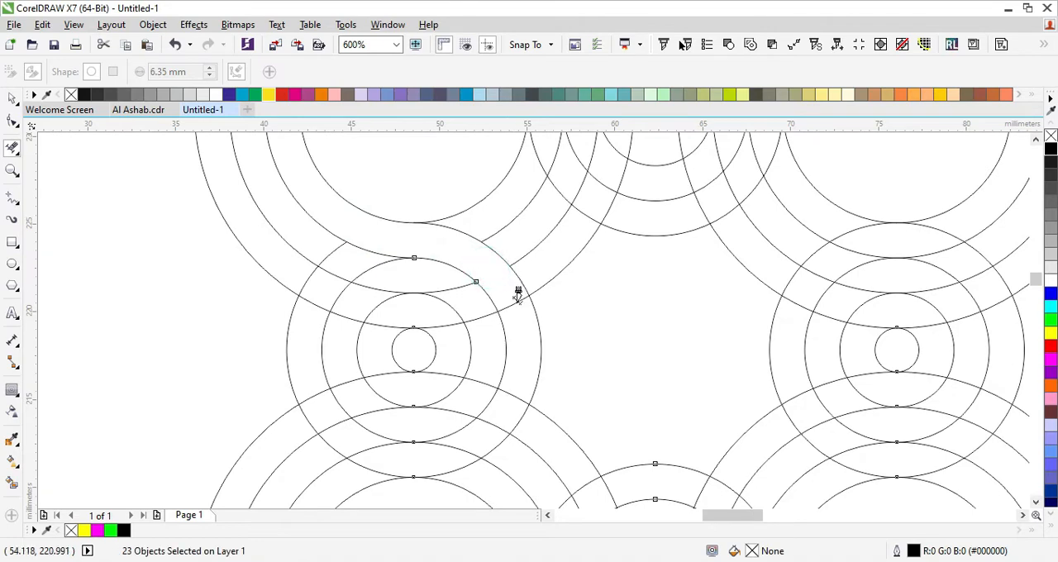
click(489, 315)
click(459, 286)
click(482, 314)
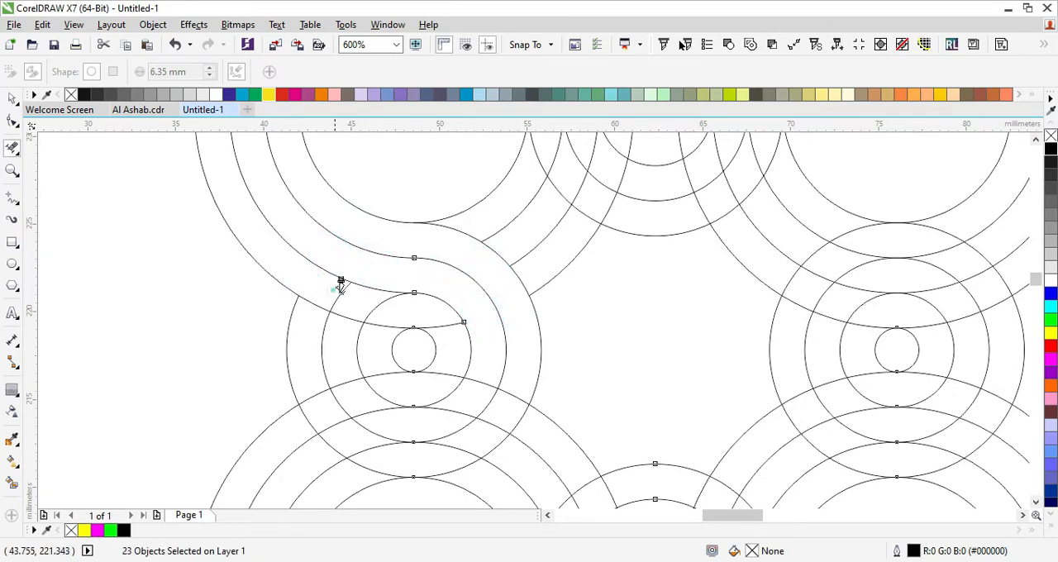
click(366, 303)
click(437, 321)
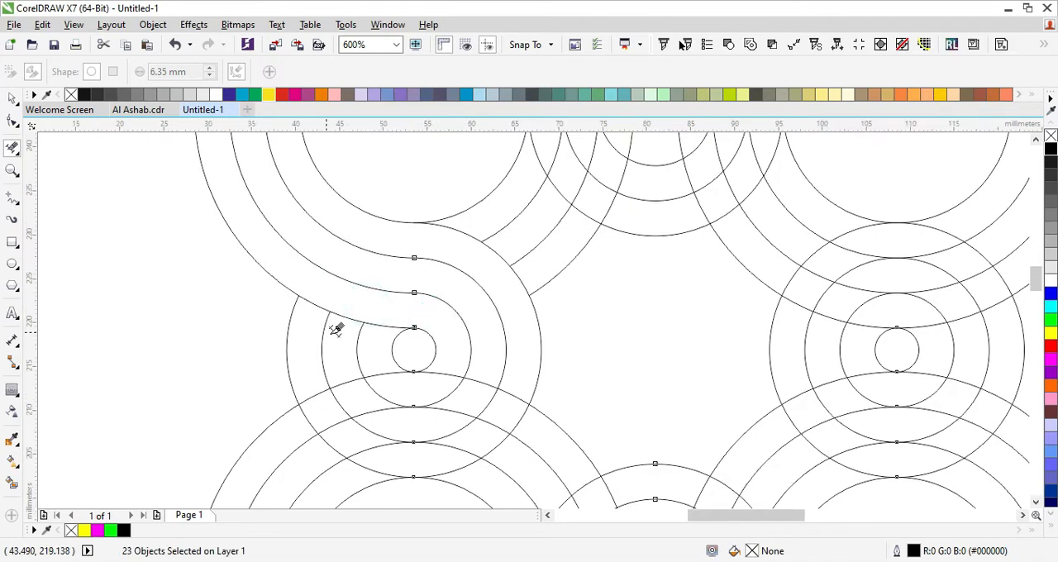
- Trim the overlapping segments below the left small circle so the left side of its rings flows into the lower-left large rings
scroll(351, 358, up, 1)
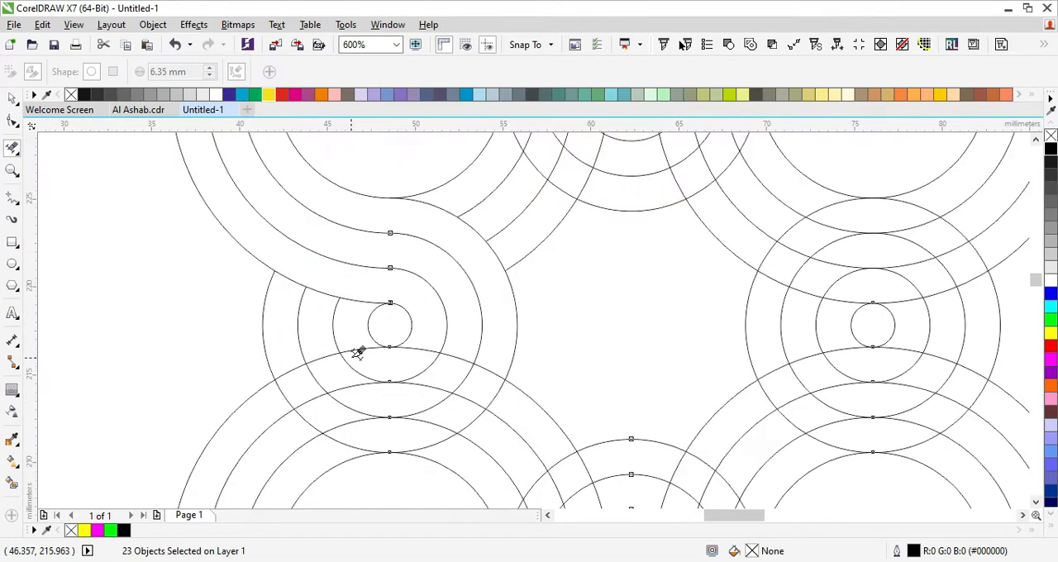
click(444, 440)
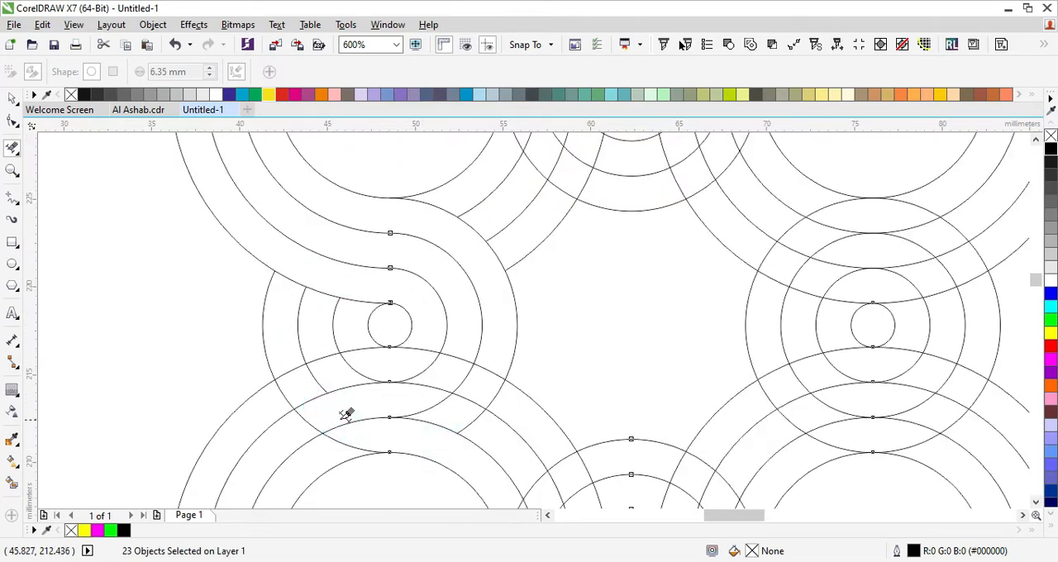
click(338, 419)
click(309, 395)
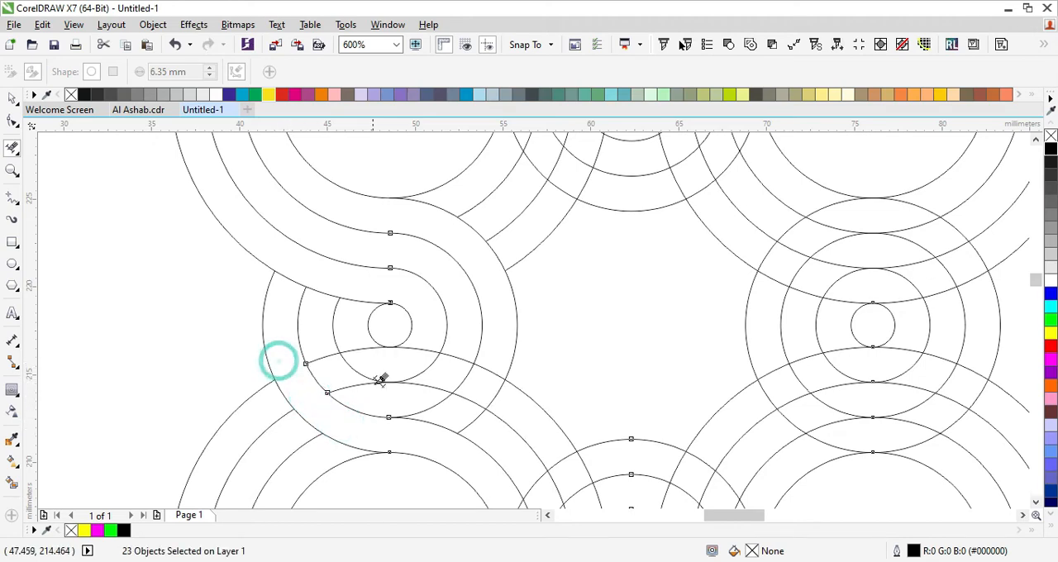
click(318, 349)
click(339, 377)
click(414, 404)
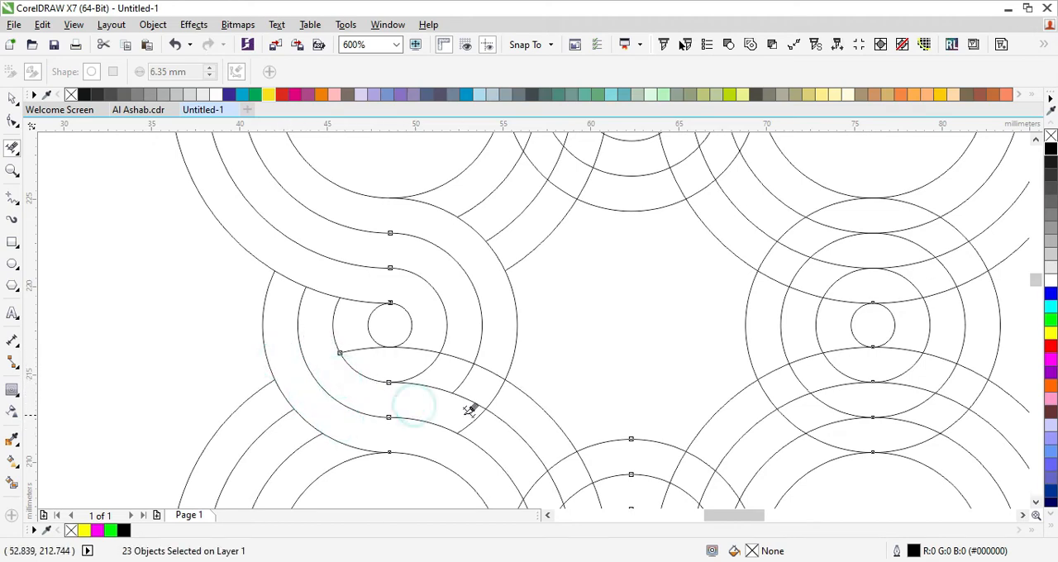
click(500, 403)
click(460, 377)
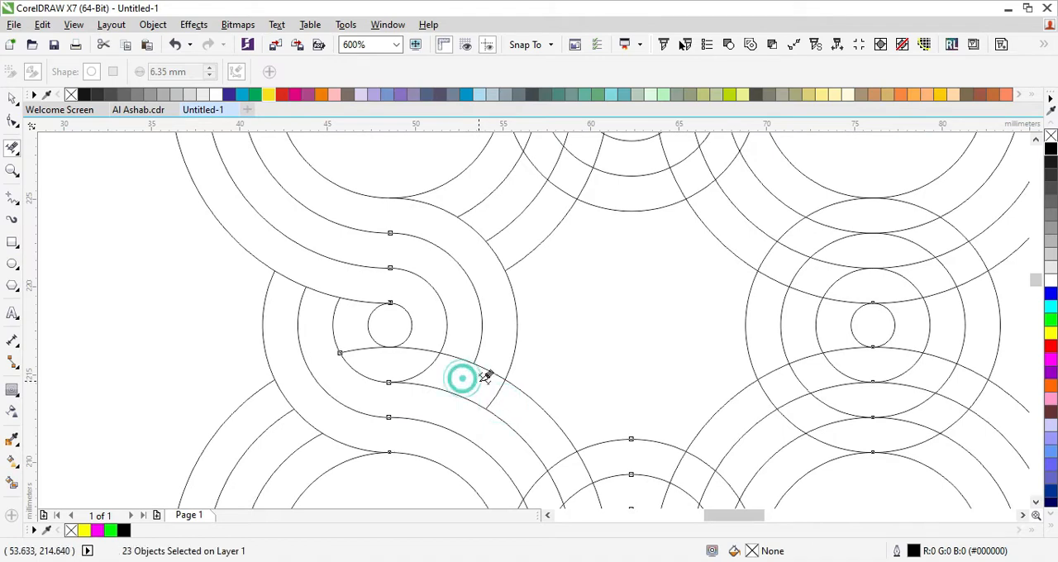
click(413, 369)
click(349, 344)
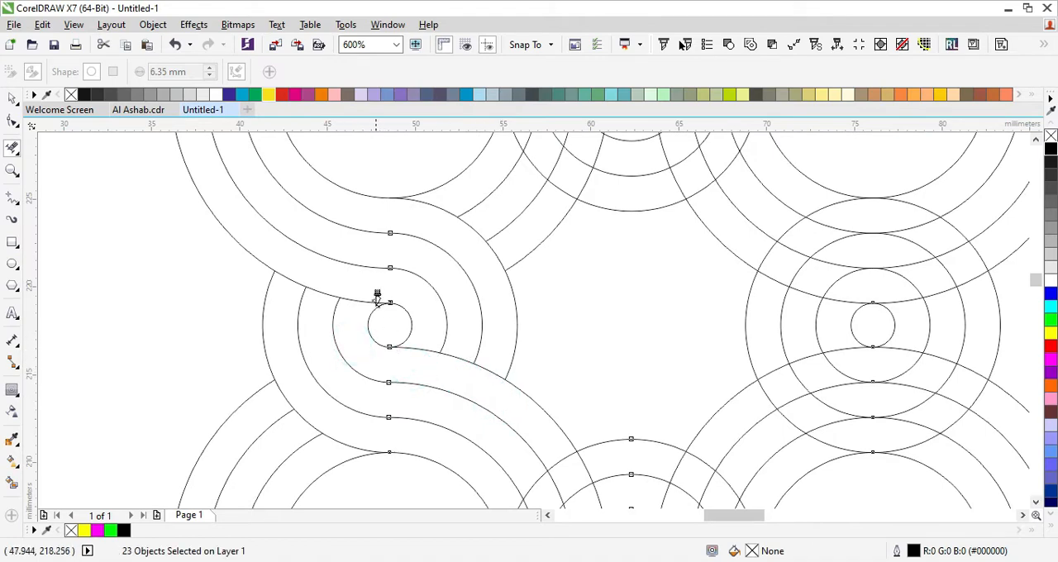
- Trim the lower-left large rings where they cross the outer band of the bottom small circle, including the outer ring's lower-left arc
scroll(377, 302, down, 1)
scroll(496, 358, down, 1)
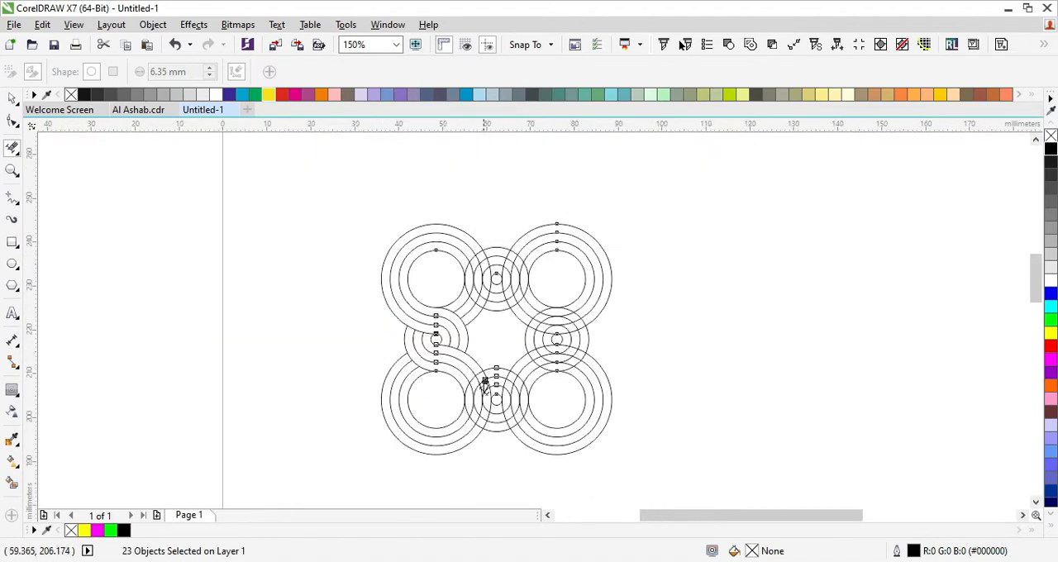
scroll(487, 378, up, 2)
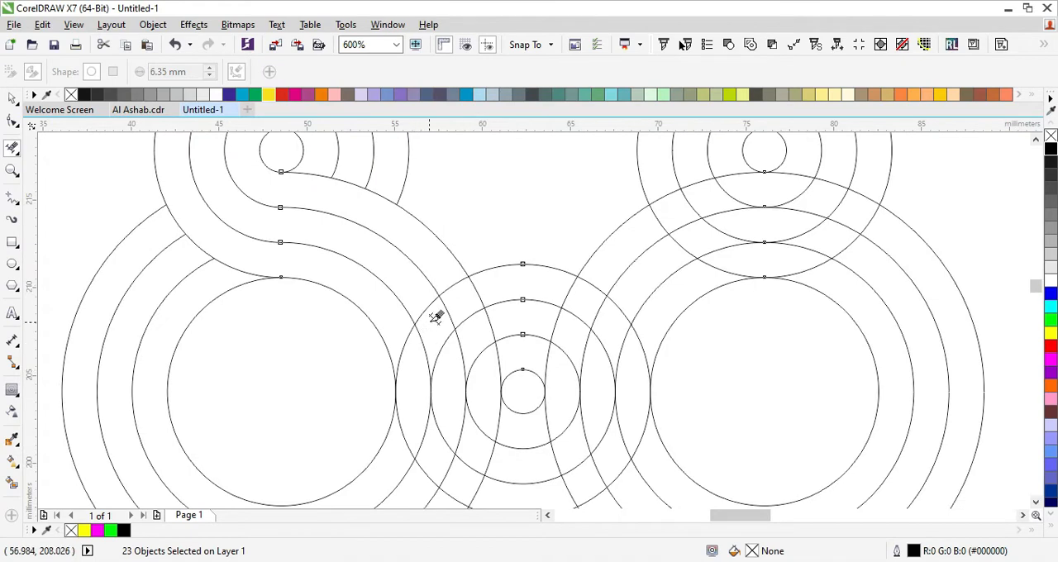
scroll(436, 330, down, 1)
click(405, 378)
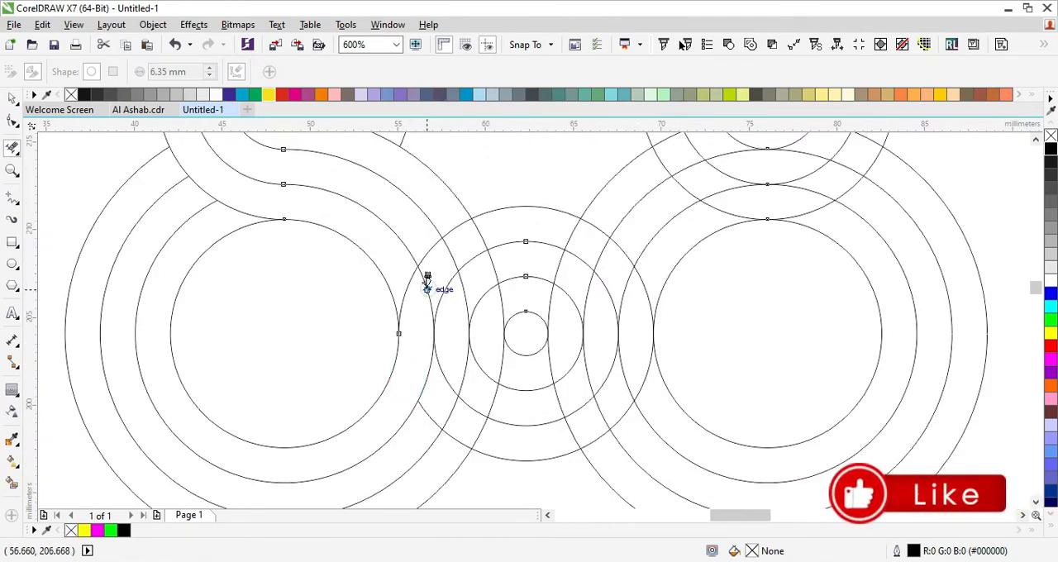
click(444, 251)
click(485, 275)
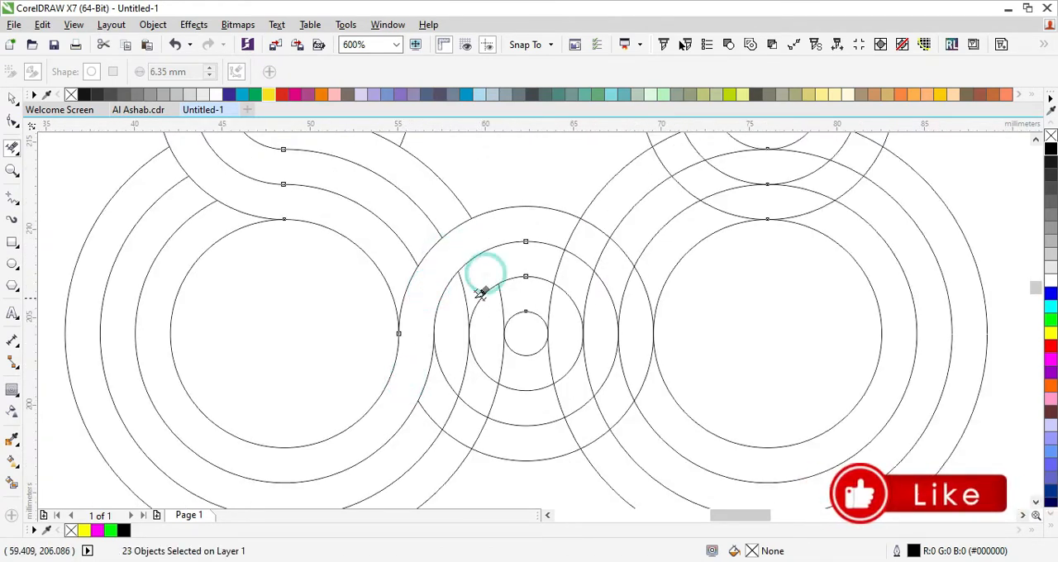
- Trim the remaining overlaps left of the bottom small circle so the lower-left large rings flow up into the top of its rings
click(458, 295)
click(446, 355)
click(440, 397)
click(430, 429)
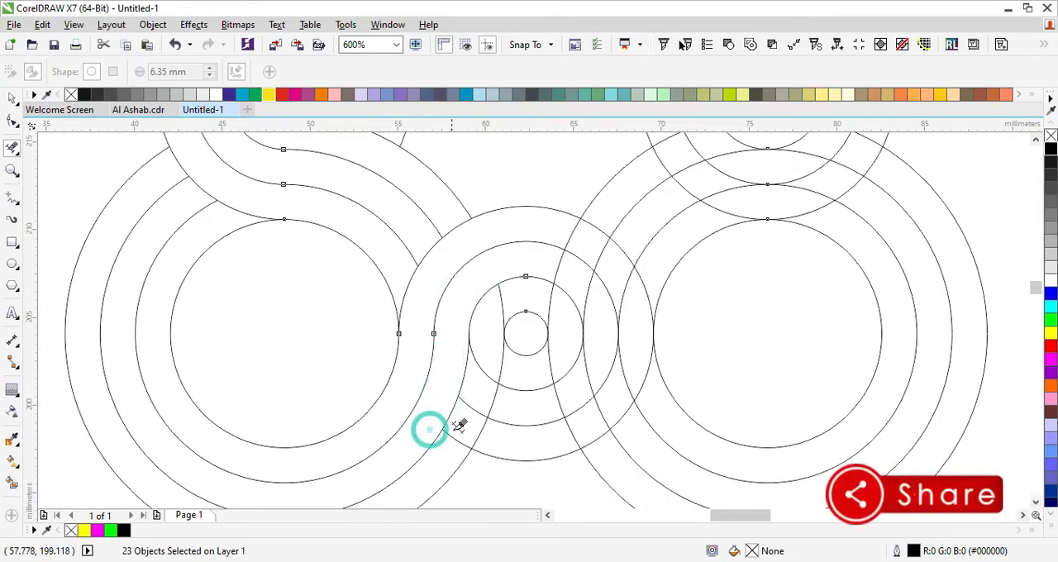
click(449, 440)
click(449, 447)
click(467, 415)
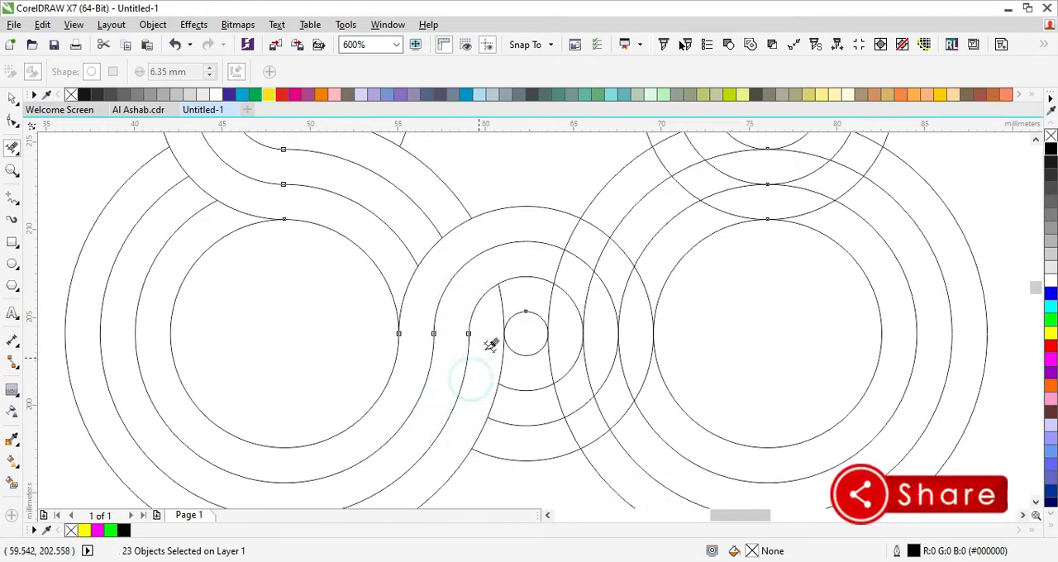
click(503, 309)
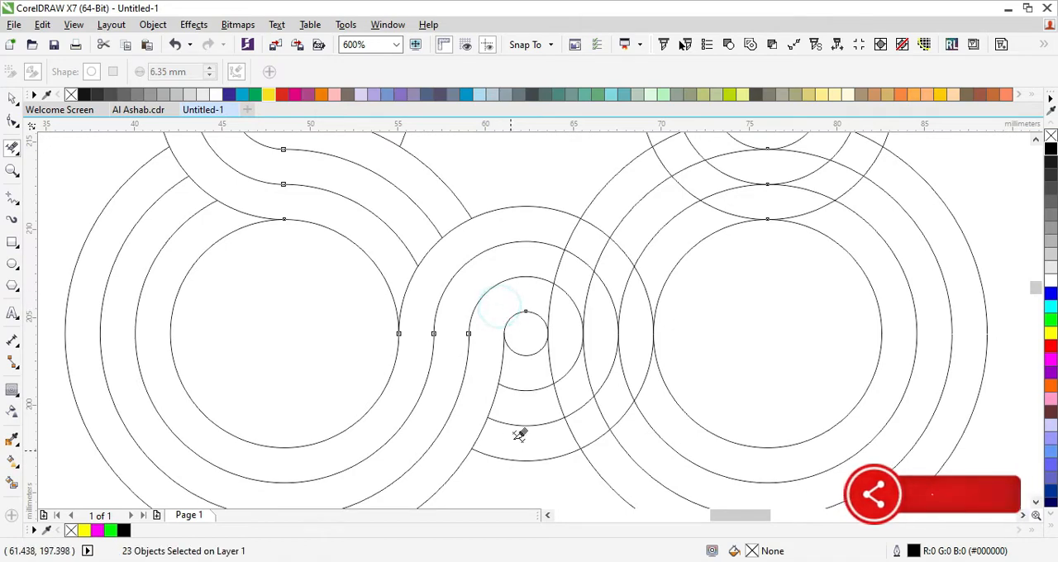
- Trim the overlapping segments right of the bottom small circle so the lower half of its rings flows into the lower-right large rings
scroll(604, 203, down, 1)
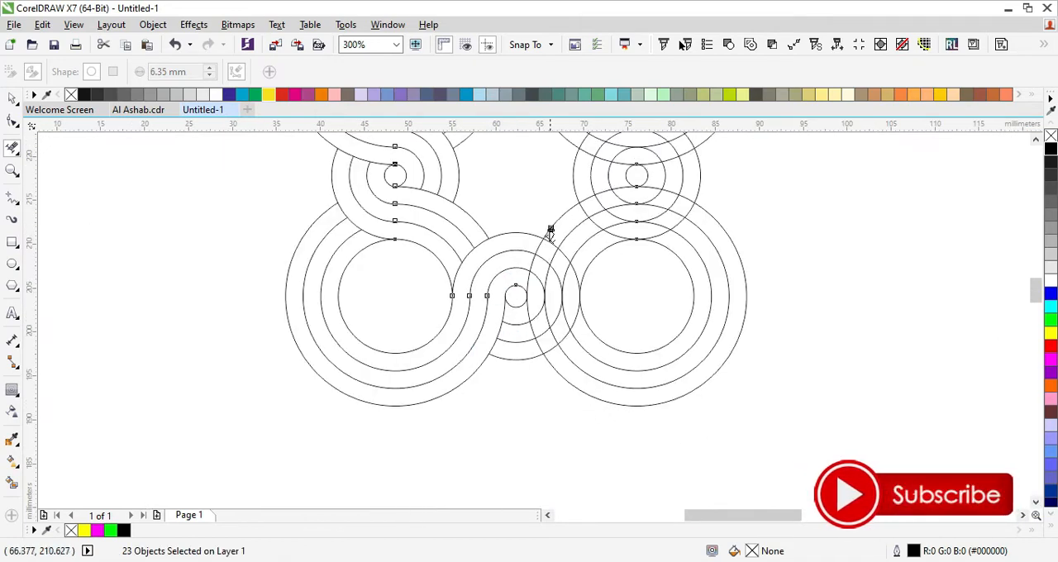
scroll(551, 229, up, 1)
click(538, 224)
click(531, 253)
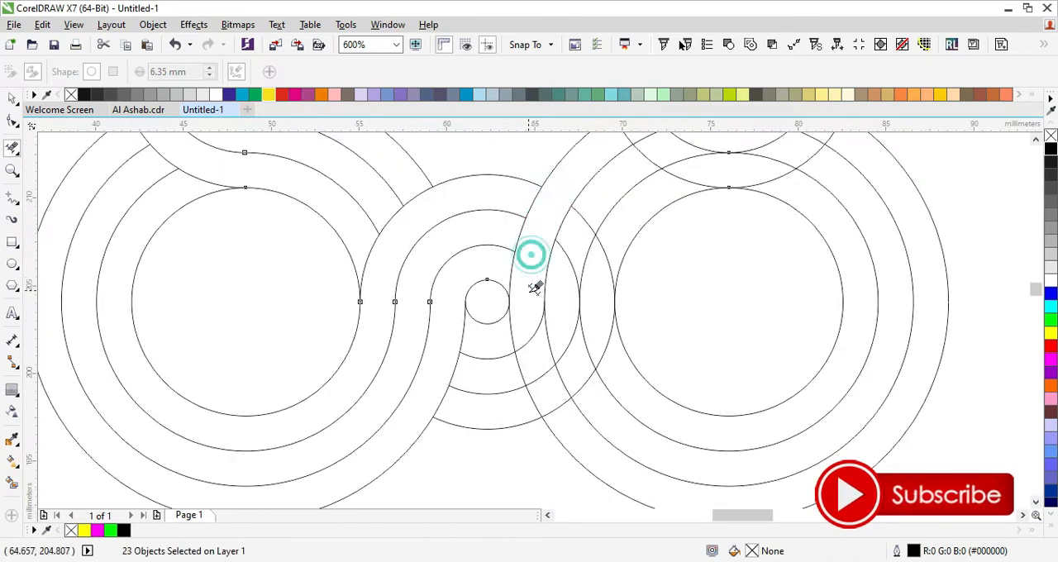
click(510, 330)
click(584, 220)
click(567, 247)
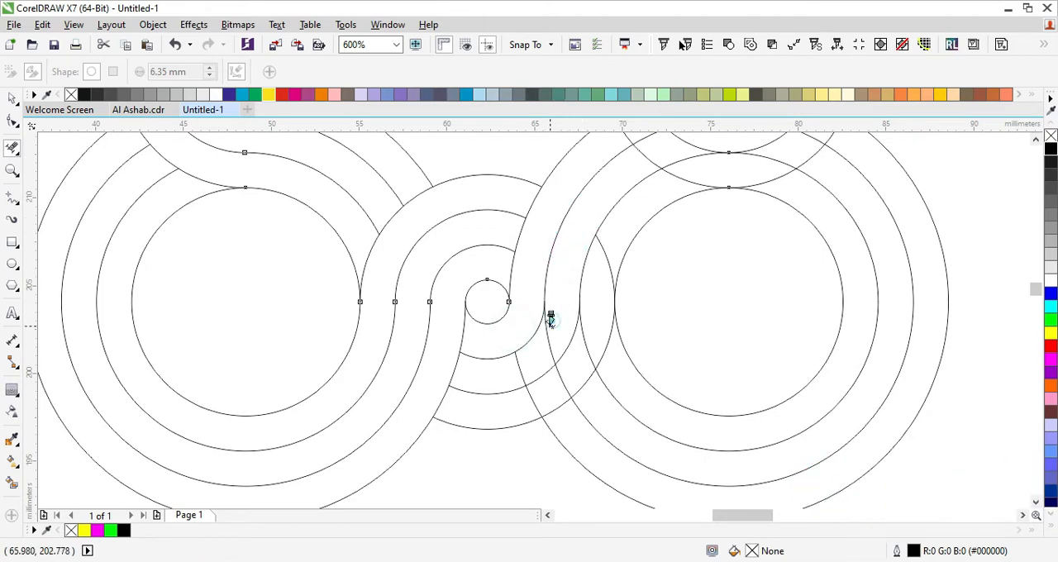
click(549, 326)
click(605, 243)
click(582, 332)
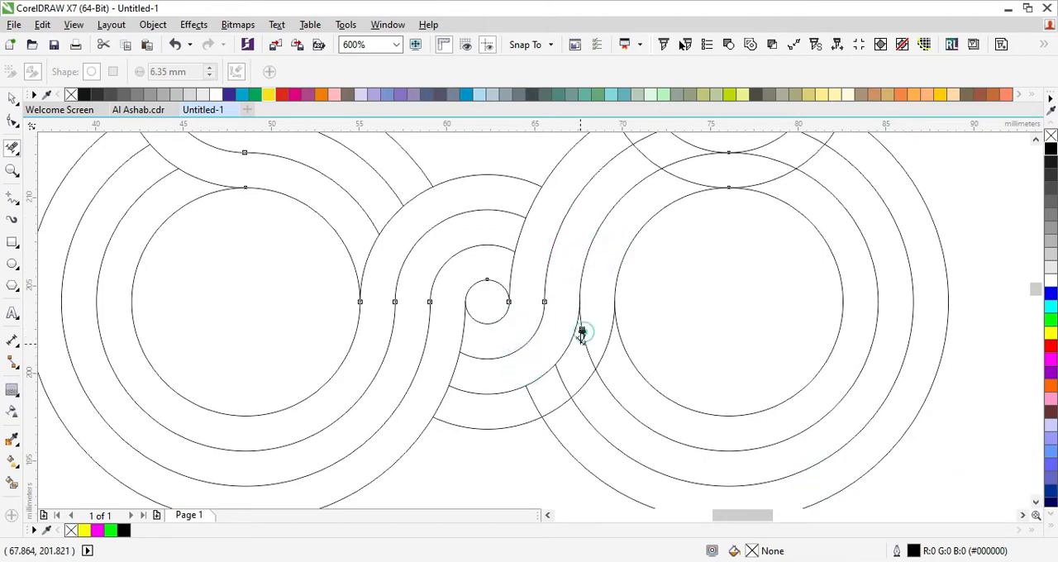
click(569, 366)
click(541, 382)
- Trim the lower-right large rings where they cross the outer band at the lower left of the right small circle's rings
scroll(567, 201, down, 5)
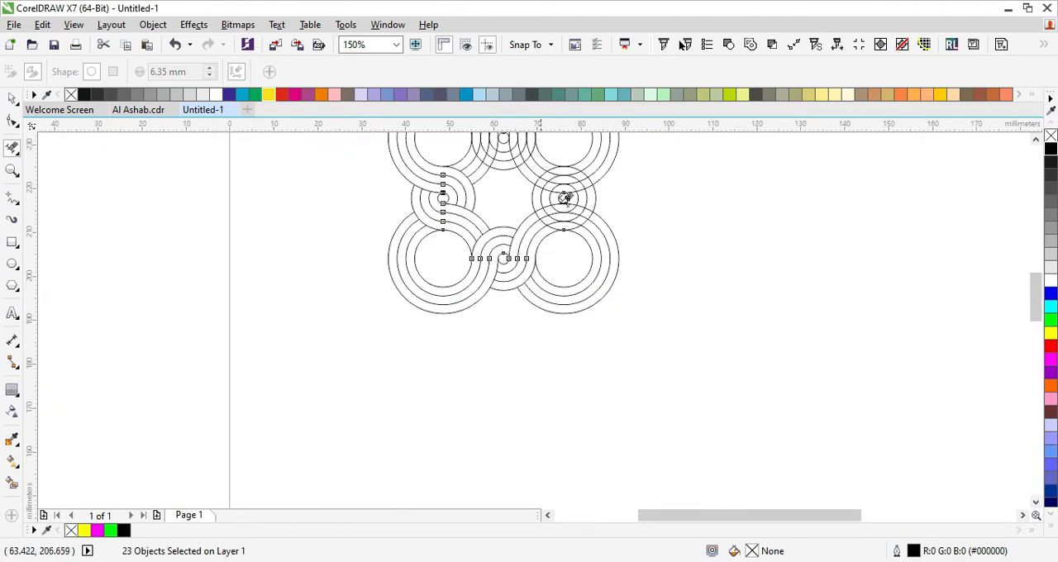
scroll(562, 208, up, 4)
scroll(586, 229, down, 1)
scroll(635, 263, up, 1)
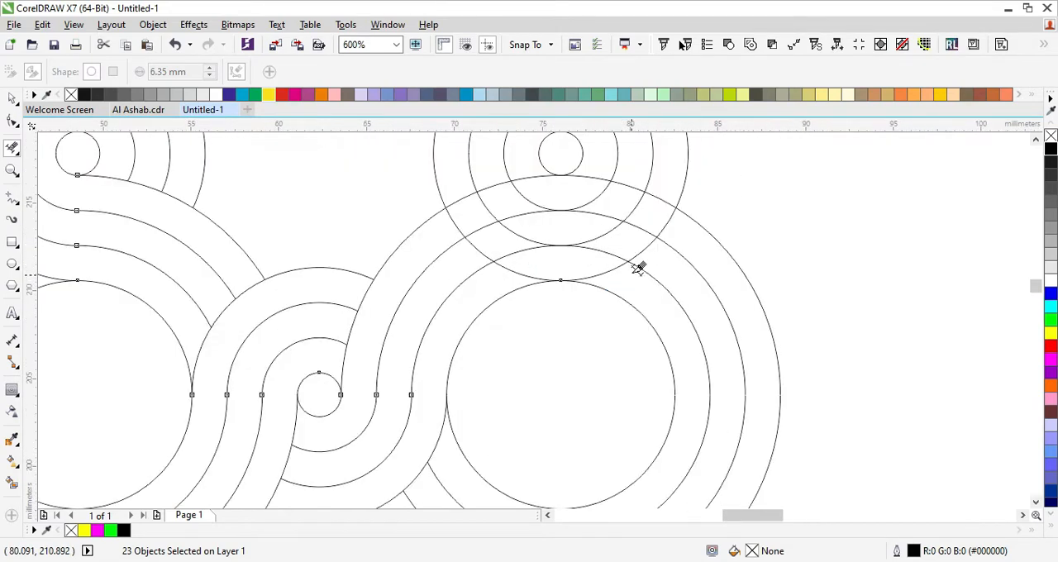
scroll(599, 260, down, 1)
scroll(562, 207, up, 2)
scroll(560, 241, down, 1)
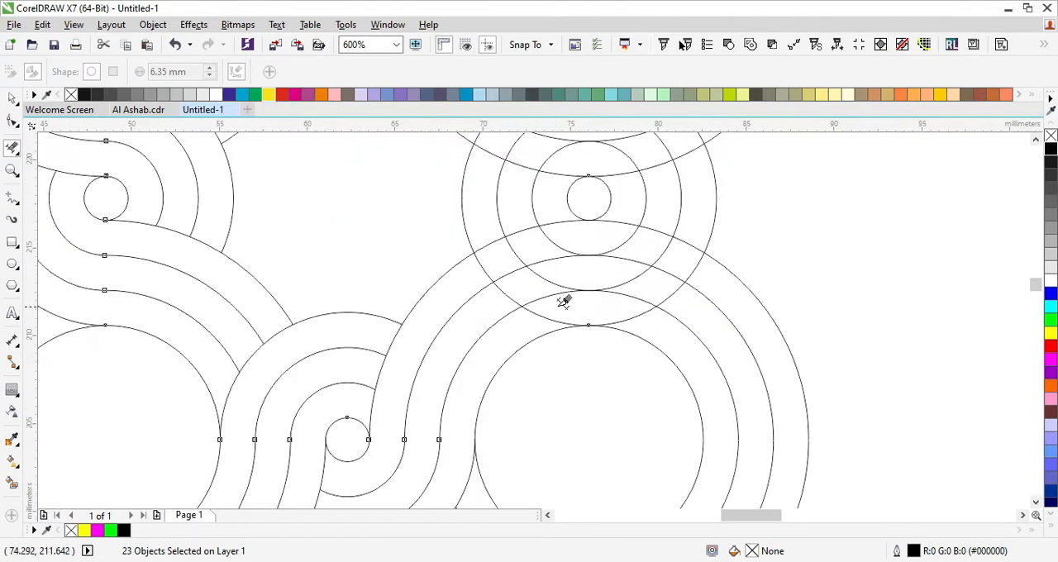
click(639, 319)
click(540, 294)
click(642, 319)
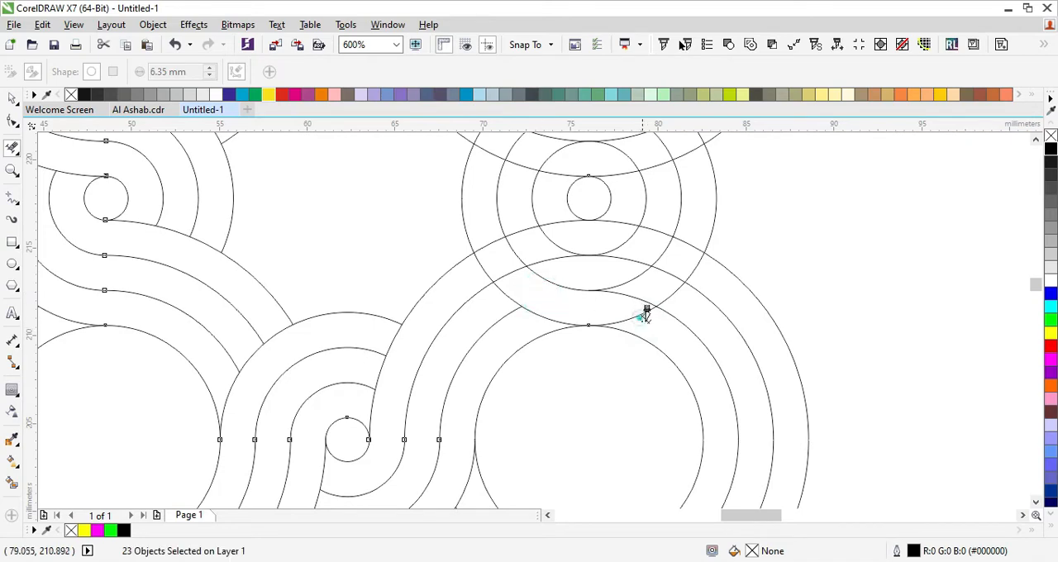
click(609, 313)
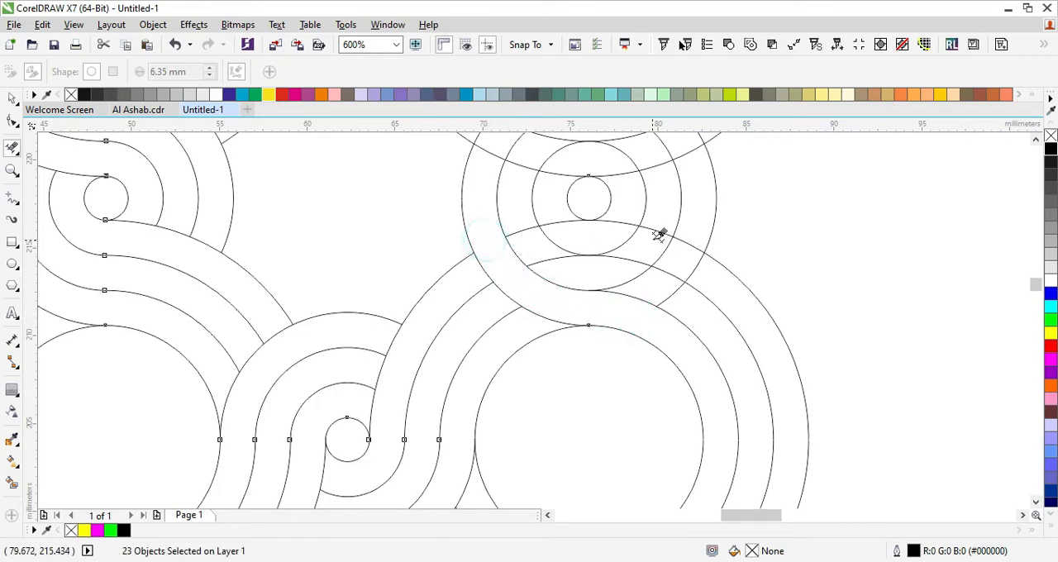
- Trim the remaining overlaps below the right small circle so the left side of its rings continues into the lower-right large rings
scroll(556, 289, down, 1)
scroll(547, 255, up, 1)
mouse_move(524, 259)
mouse_down()
mouse_move(572, 303)
mouse_move(664, 324)
mouse_up()
drag(675, 328, 691, 334)
drag(666, 286, 696, 294)
drag(701, 298, 718, 307)
drag(617, 275, 635, 285)
- Trim the overlapping segments above the right small circle so the upper-right large rings flow into the right side of its rings
scroll(626, 276, down, 1)
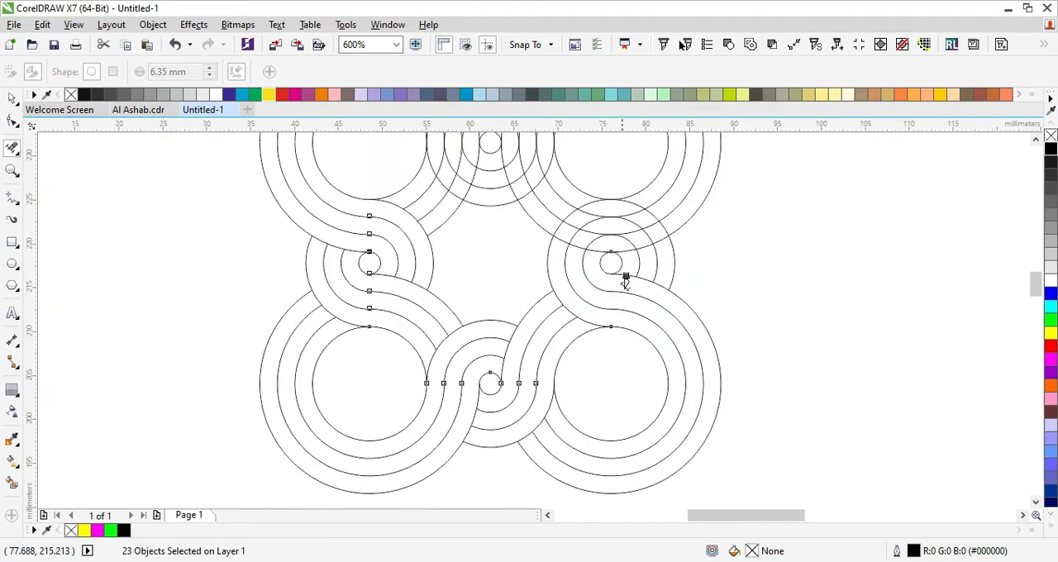
scroll(619, 217, up, 2)
scroll(653, 245, down, 1)
scroll(719, 289, up, 1)
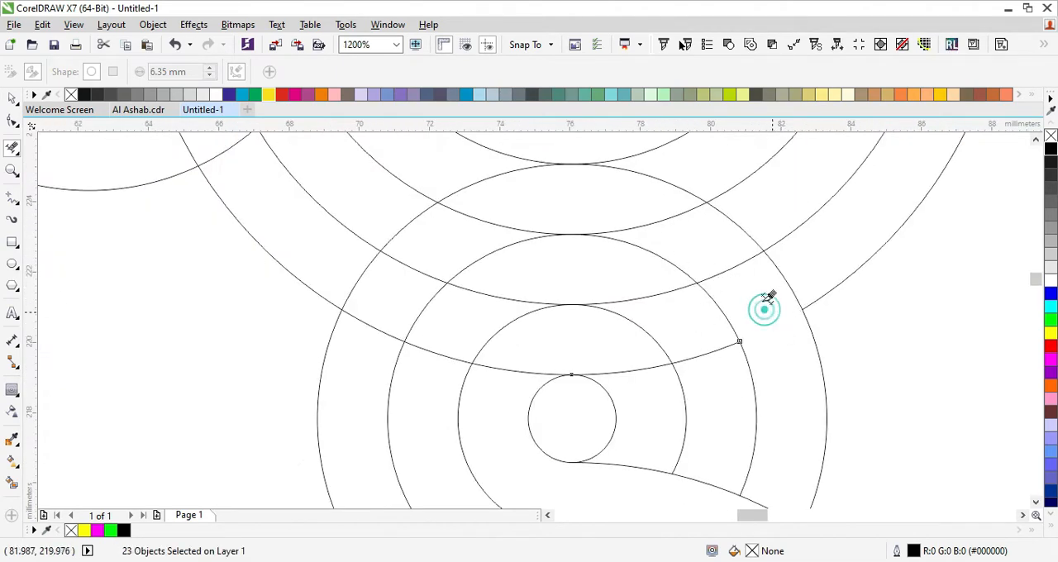
drag(720, 267, 730, 275)
drag(652, 212, 663, 220)
drag(479, 177, 491, 185)
drag(465, 252, 502, 262)
drag(623, 283, 654, 296)
drag(685, 332, 711, 358)
drag(421, 312, 479, 322)
drag(411, 304, 447, 315)
drag(342, 267, 390, 297)
drag(491, 325, 546, 331)
drag(611, 350, 639, 387)
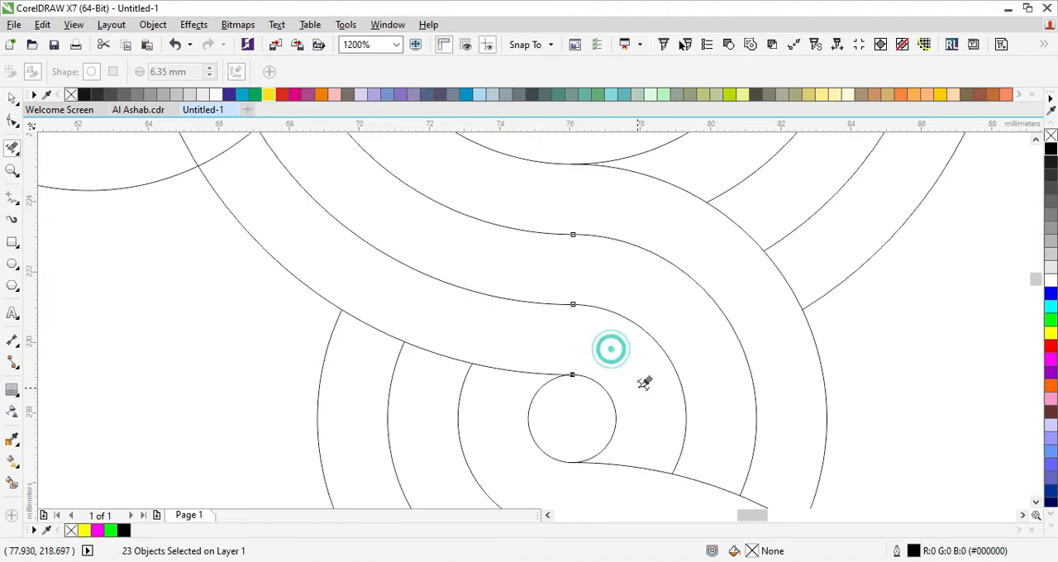
- Trim the overlapping segments right of the top small circle so the lower half of its rings flows into the upper-right large rings
scroll(612, 347, down, 4)
scroll(496, 240, up, 1)
scroll(520, 248, down, 1)
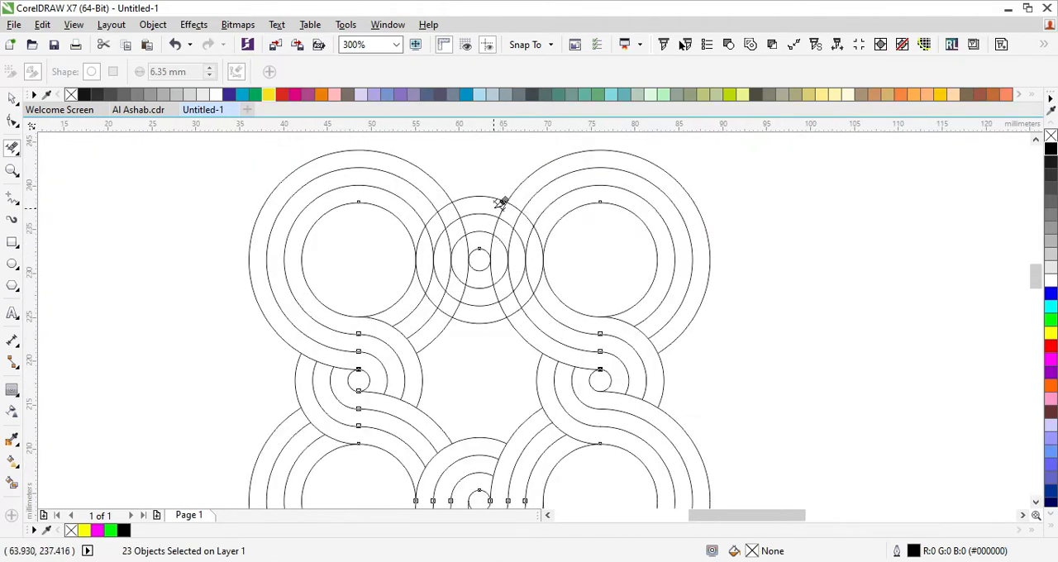
scroll(501, 202, up, 1)
click(538, 191)
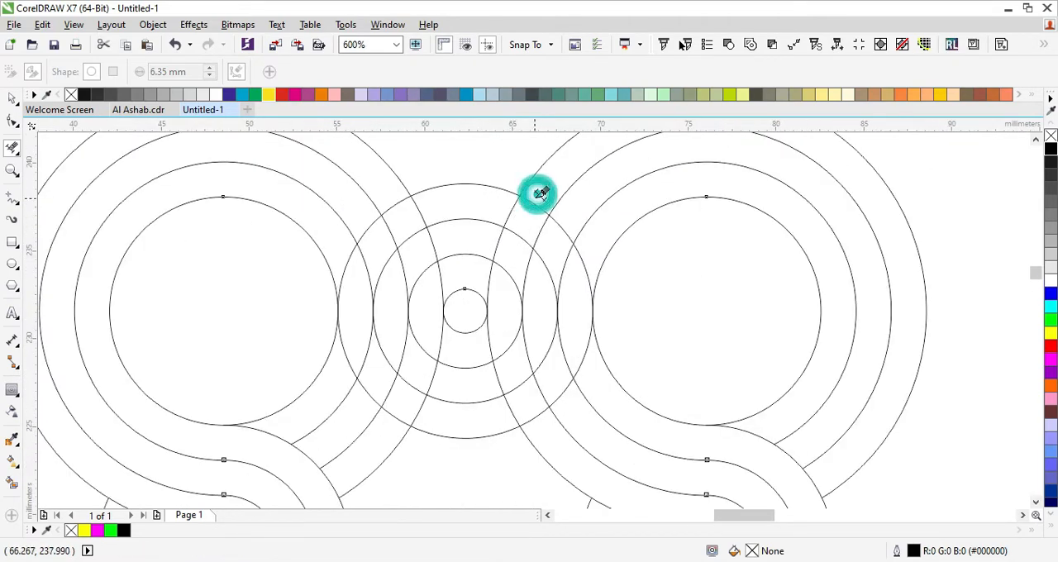
click(505, 275)
click(494, 343)
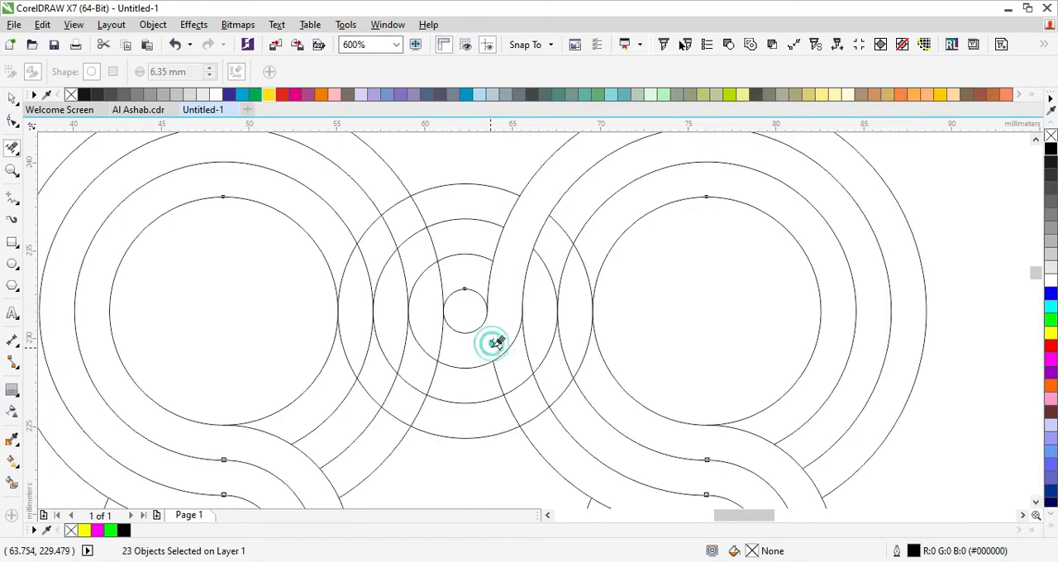
click(546, 258)
click(496, 379)
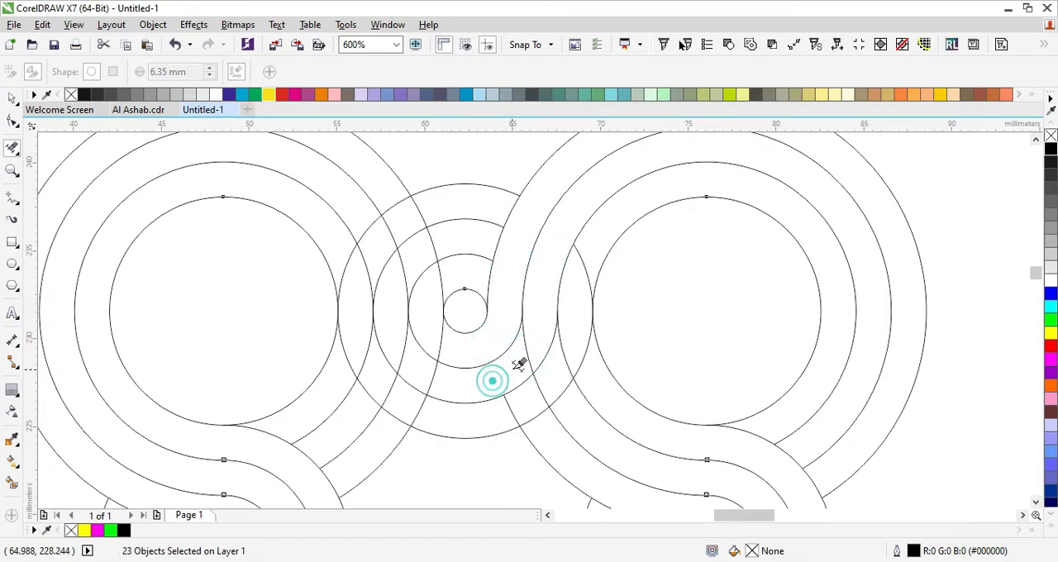
click(517, 356)
click(580, 254)
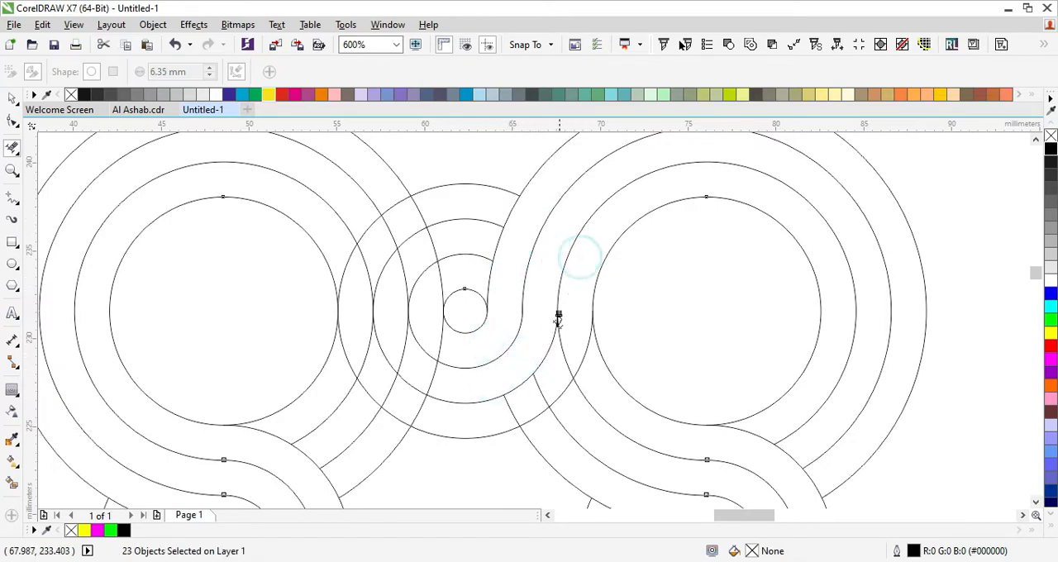
click(541, 382)
click(503, 411)
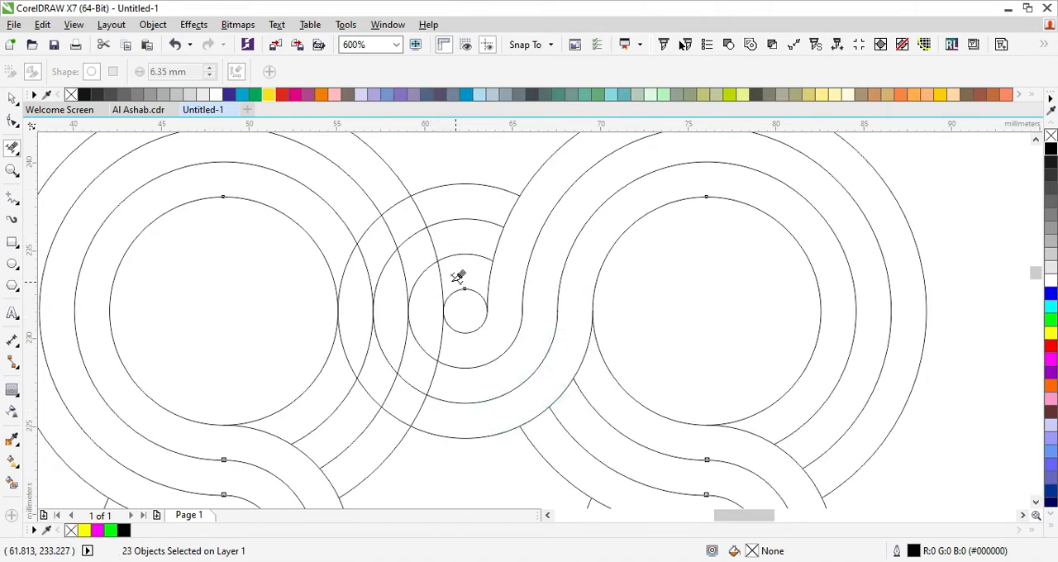
- Trim the remaining overlaps left of the top small circle so the upper-left large rings flow up into the top of its rings
click(399, 420)
click(386, 355)
click(370, 395)
click(346, 357)
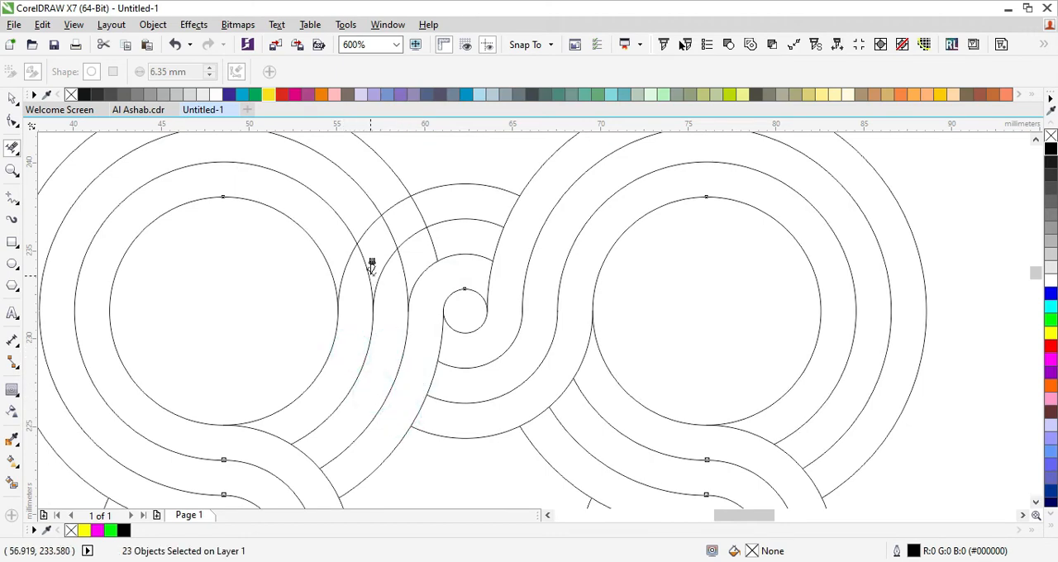
click(370, 268)
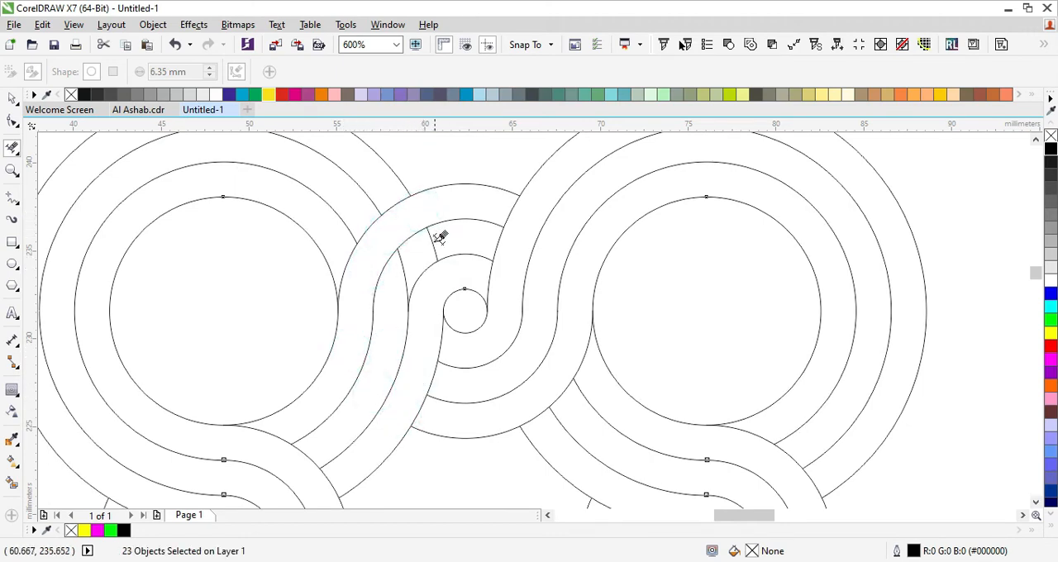
- Select all the curves of the trimmed interlaced pattern
scroll(467, 240, down, 2)
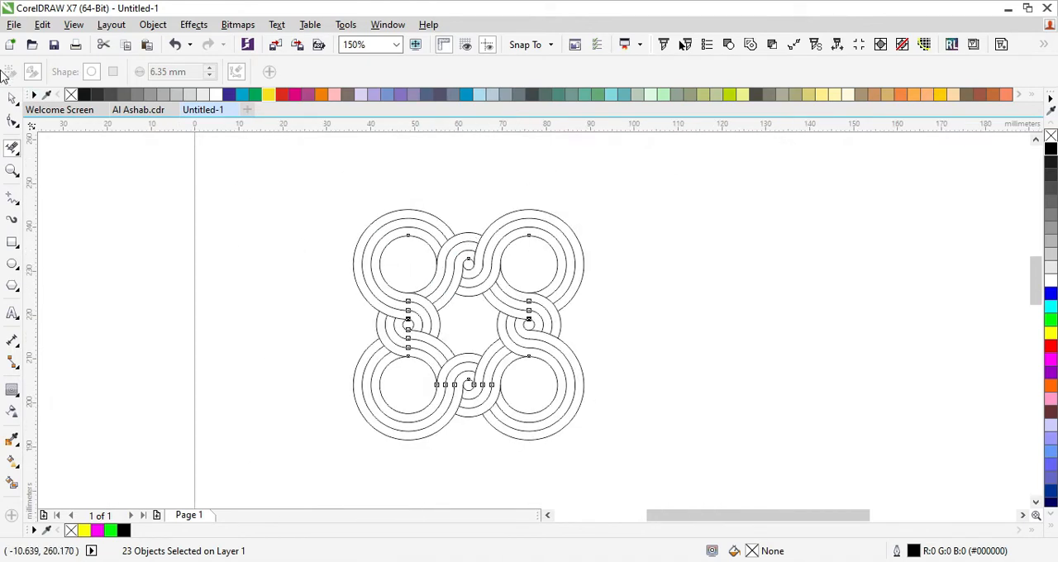
click(12, 97)
click(595, 164)
drag(680, 151, 288, 460)
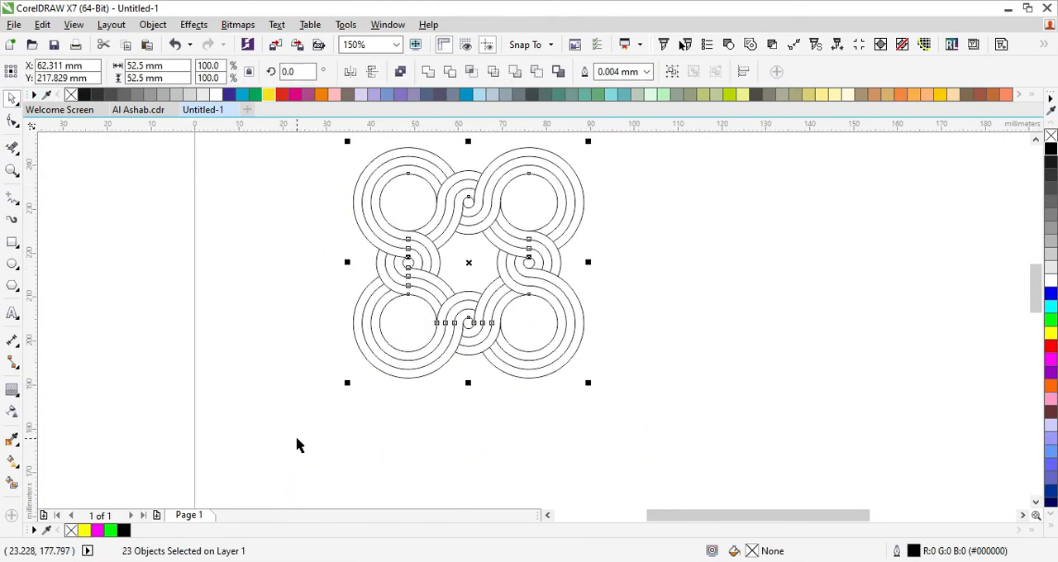
- Group the selected curves and draw a 27.5 mm square from the pattern's center, with its corners on the four large circles' centers
key(ctrl+g)
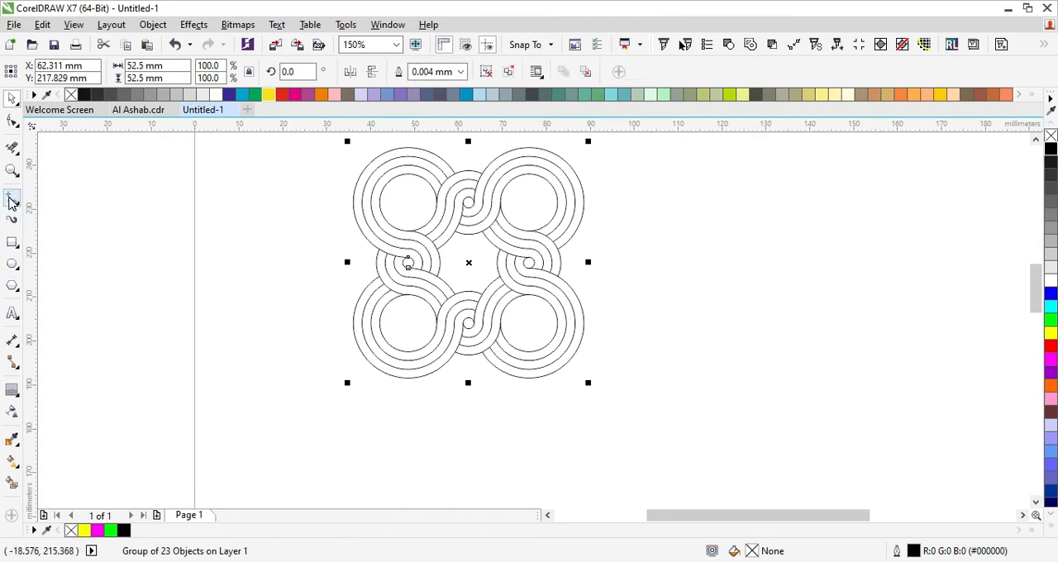
click(12, 241)
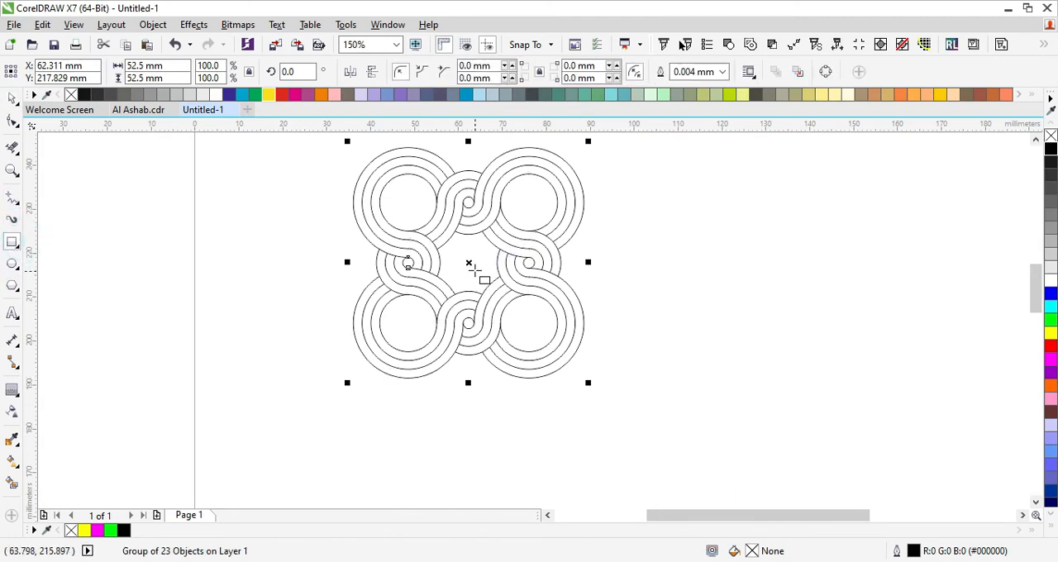
drag(468, 263, 469, 202)
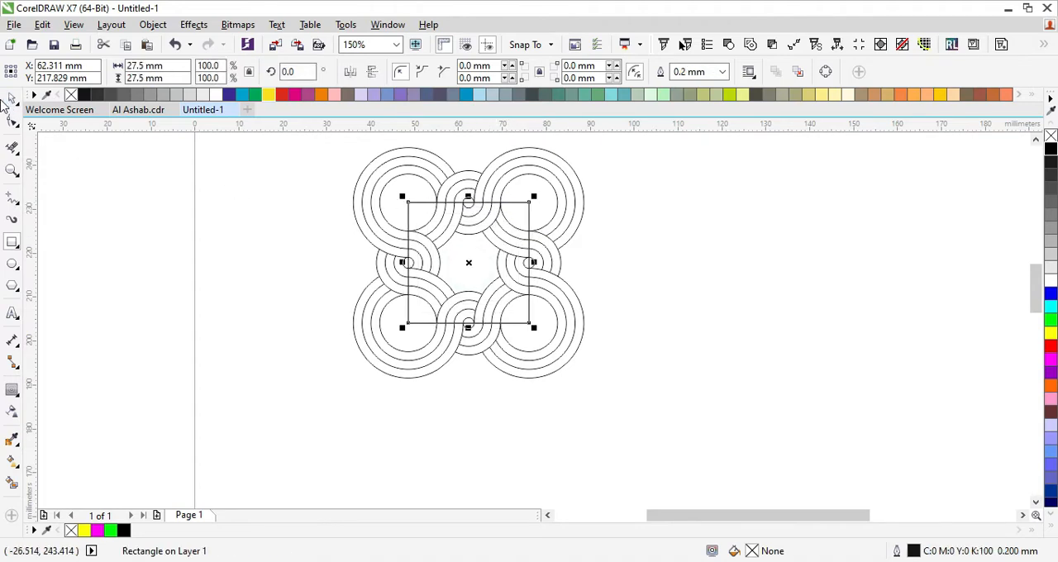
key(Delete)
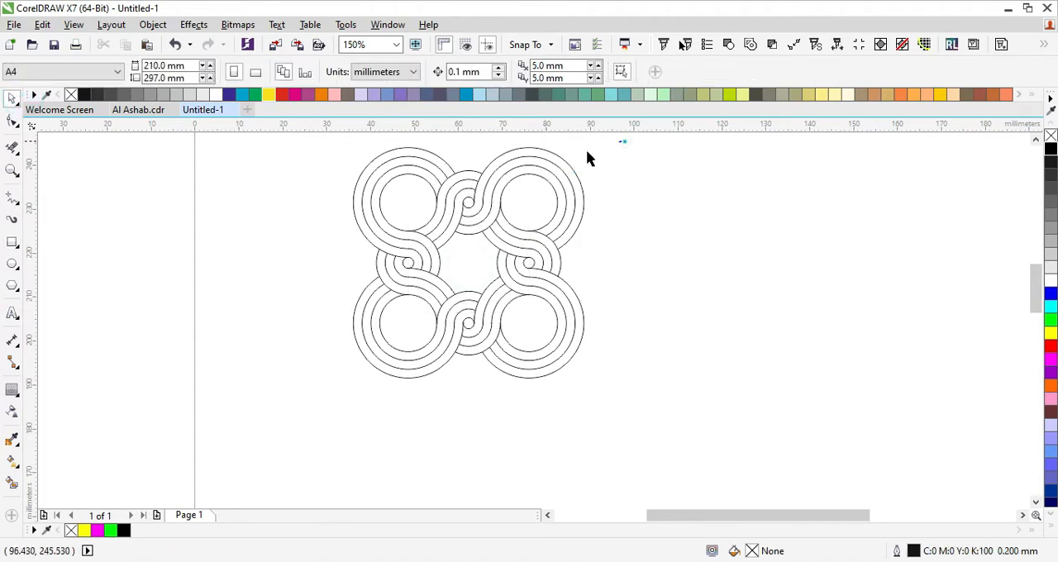
drag(620, 140, 155, 467)
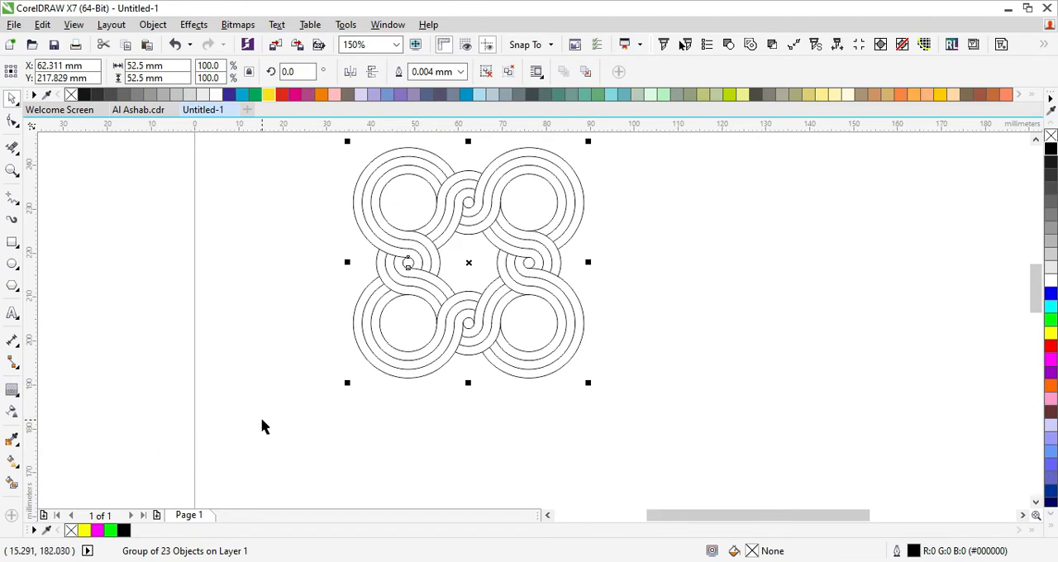
key(ctrl+z)
- Intersect the square with the grouped pattern and move the resulting tile and square to the blank area right of the original pattern
shift+click(584, 210)
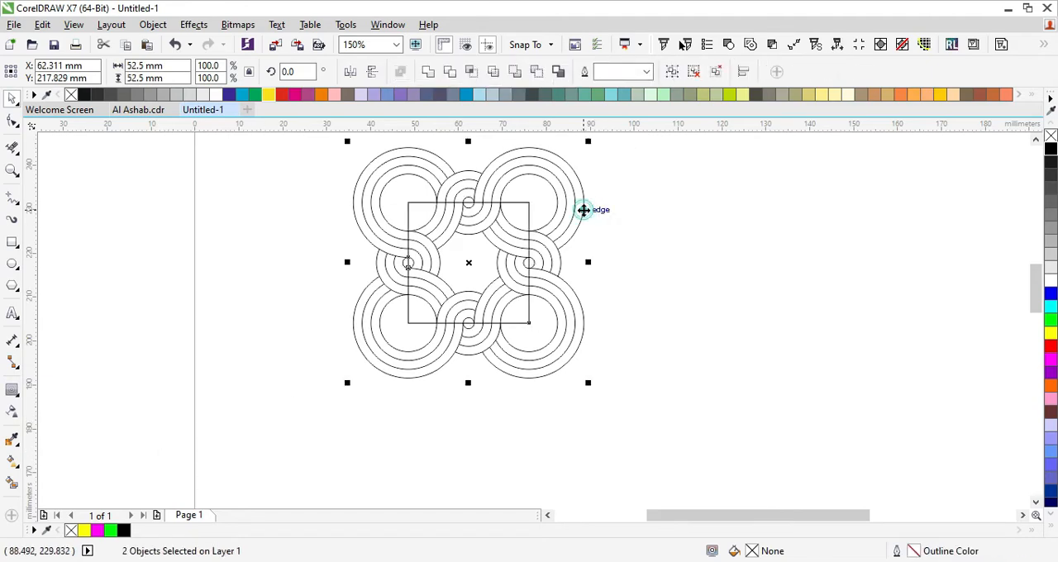
click(474, 71)
scroll(377, 261, down, 2)
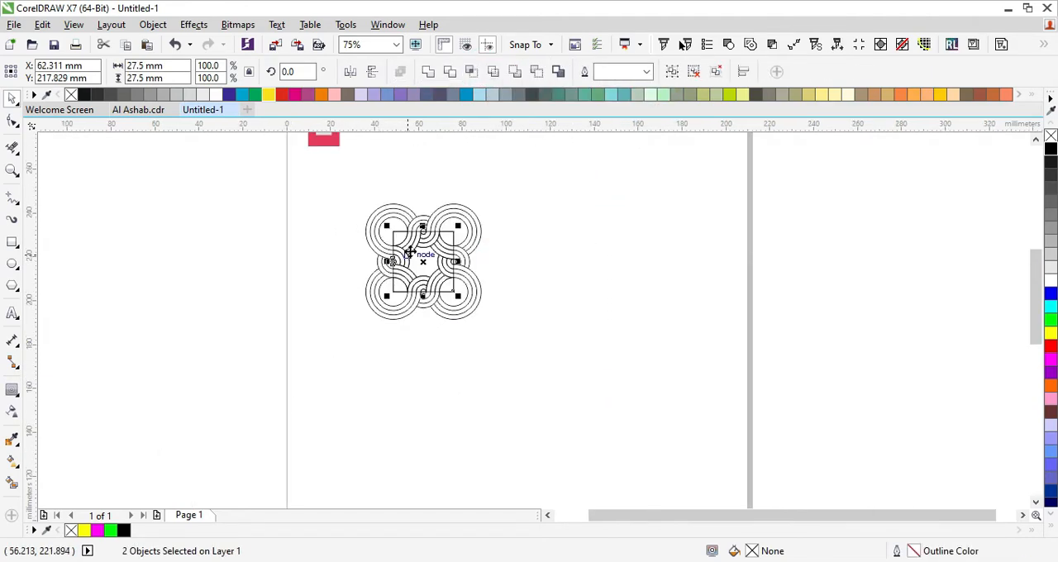
drag(410, 251, 633, 280)
click(736, 245)
- Delete the segment of the square's outline around the upper-right corner of the tile with the Virtual Segment Delete tool
scroll(677, 270, up, 2)
click(670, 248)
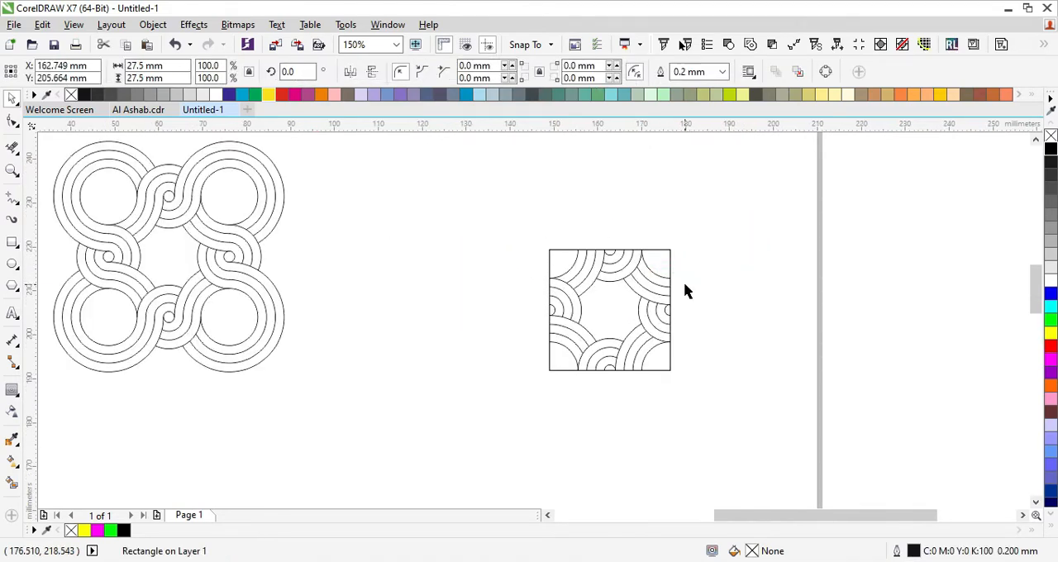
click(684, 290)
click(670, 265)
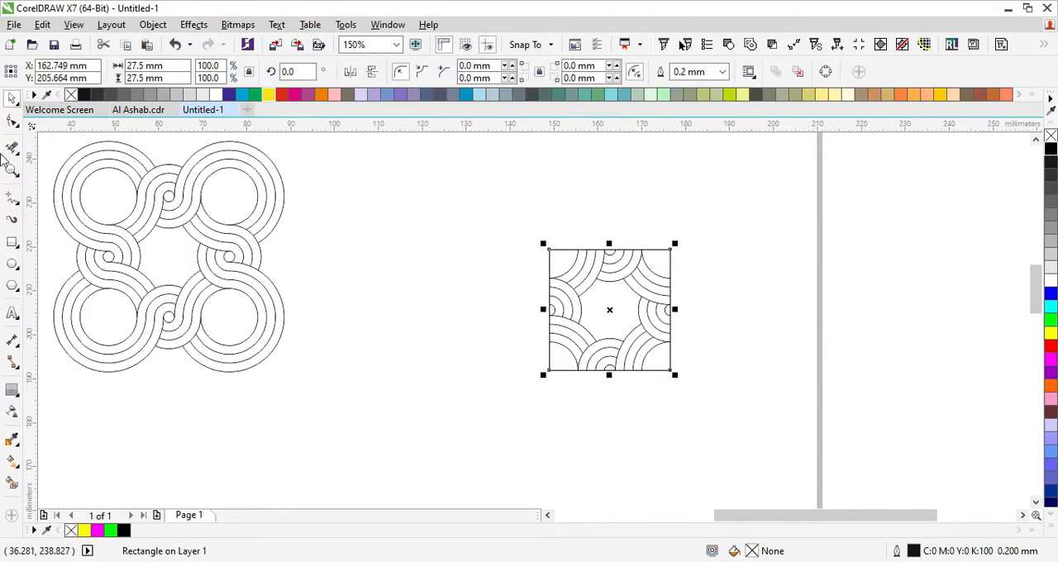
click(18, 146)
scroll(649, 249, up, 1)
drag(668, 222, 750, 291)
- Delete the remaining outline segments along the tile's top edge and around its upper-left corner
scroll(588, 248, up, 1)
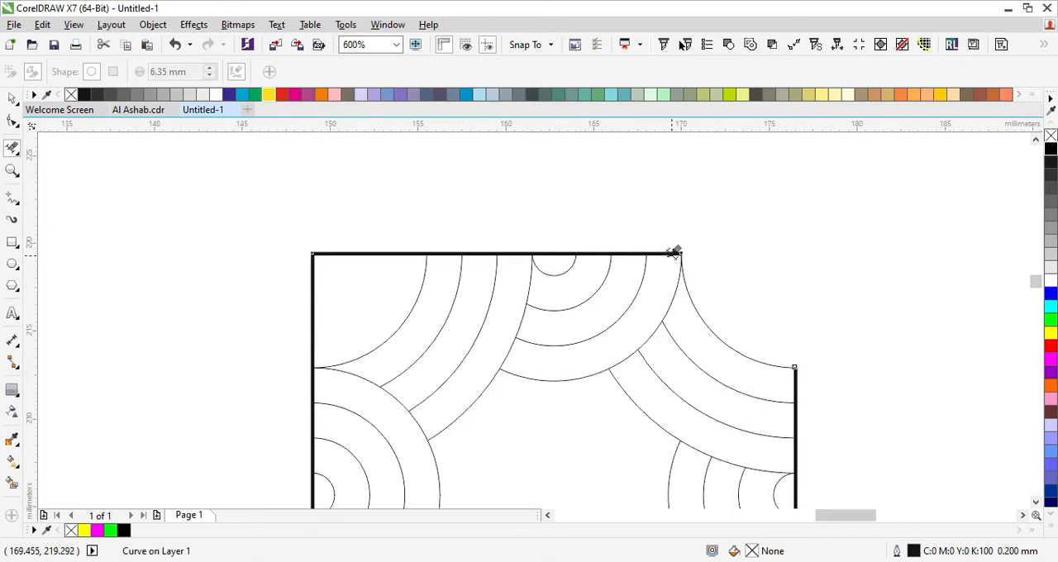
mouse_move(657, 258)
mouse_down()
mouse_move(658, 239)
mouse_move(597, 242)
mouse_up()
drag(555, 257, 554, 236)
drag(507, 257, 441, 239)
drag(401, 260, 397, 236)
drag(314, 288, 281, 302)
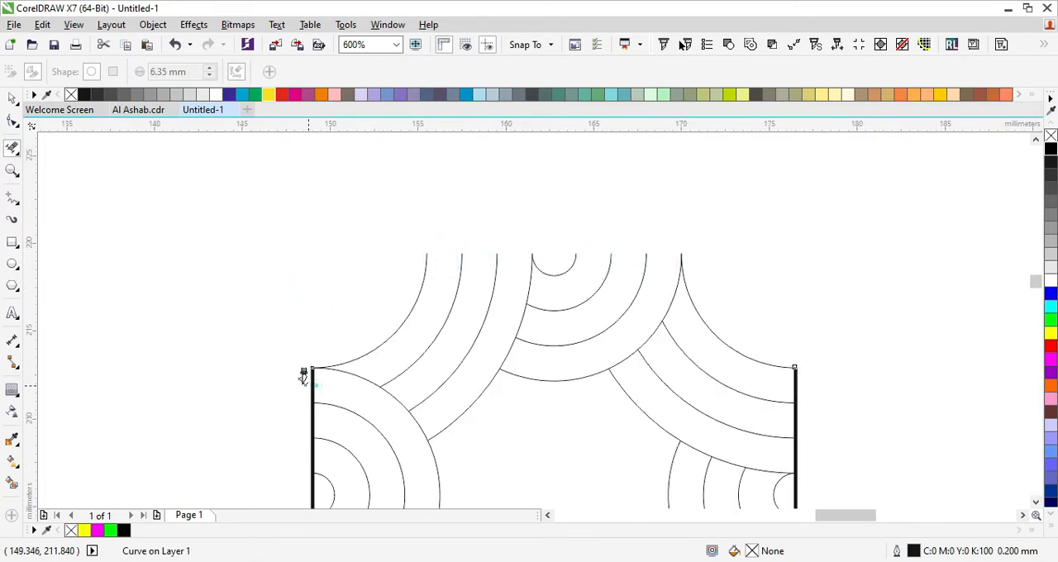
- Delete the square's outline segments between the arc ends along the tile's left edge
click(312, 422)
click(314, 479)
scroll(338, 372, down, 3)
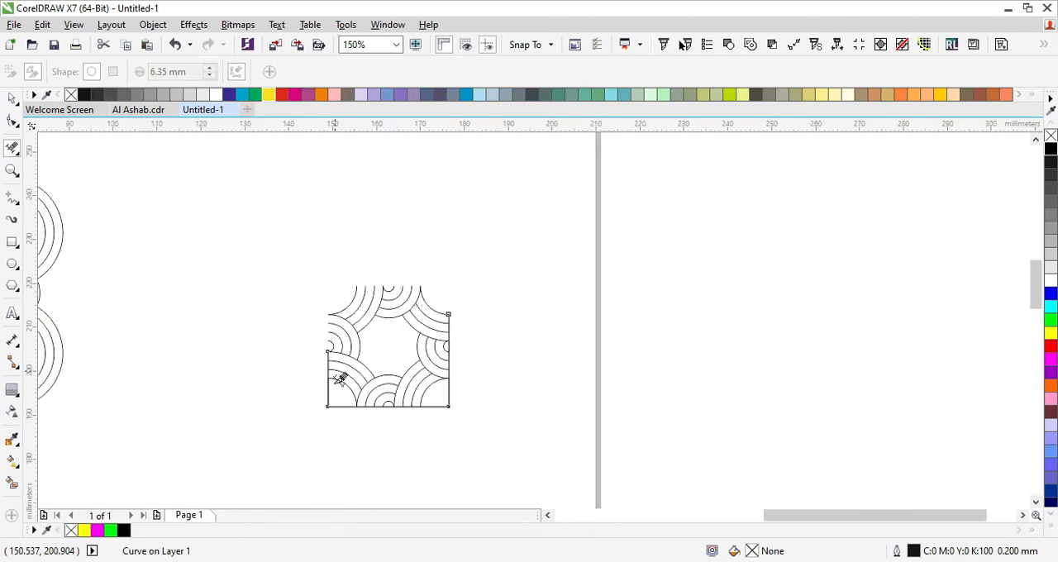
scroll(330, 388, up, 3)
scroll(323, 363, down, 3)
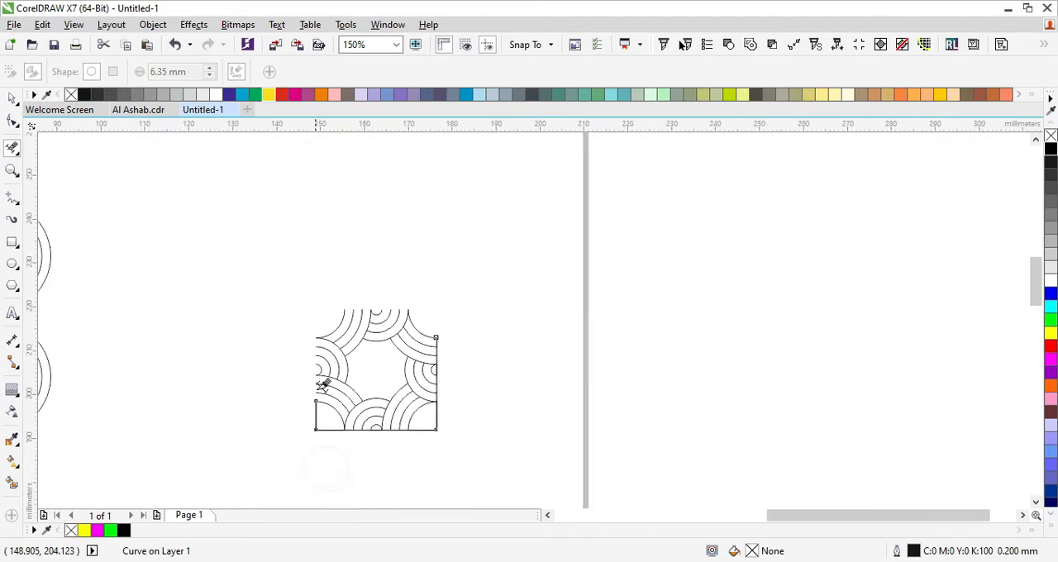
- Delete the outline segments around the tile's lower-left corner and along its bottom edge up to the lower-right corner arc
scroll(319, 359, up, 4)
scroll(423, 339, up, 1)
click(417, 357)
click(509, 359)
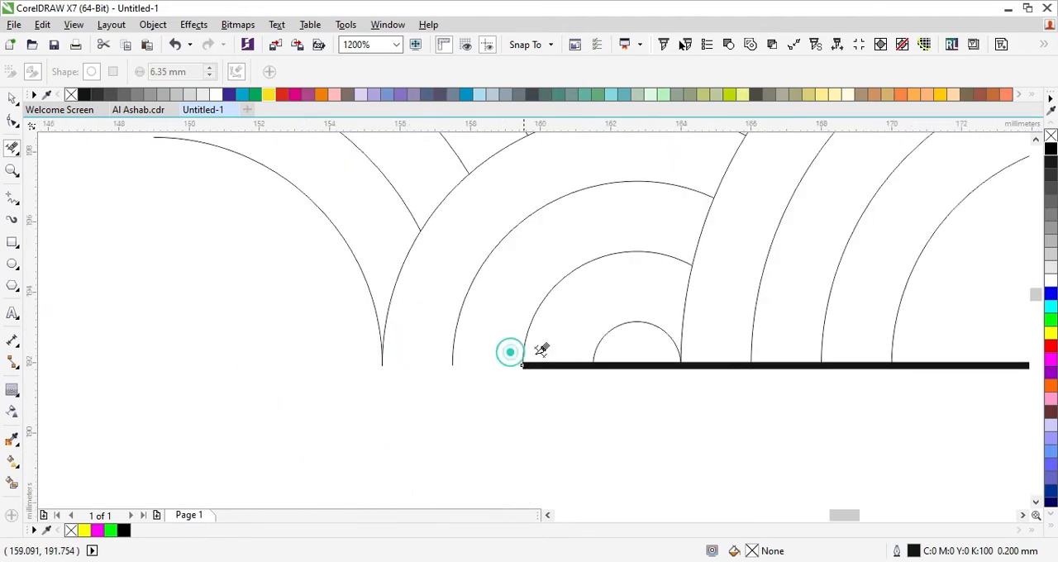
click(552, 357)
click(644, 360)
click(725, 360)
click(793, 359)
- Delete the outline segments around the tile's lower-right corner and along its whole right edge, leaving only the arcs
scroll(720, 345, down, 2)
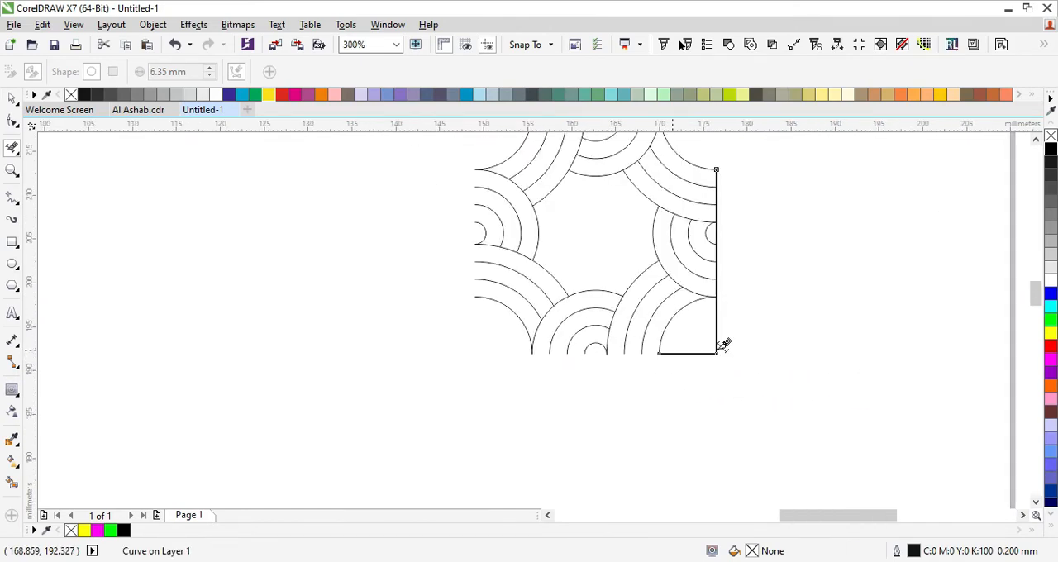
scroll(716, 336, up, 1)
click(730, 338)
scroll(743, 239, up, 2)
click(703, 246)
click(687, 189)
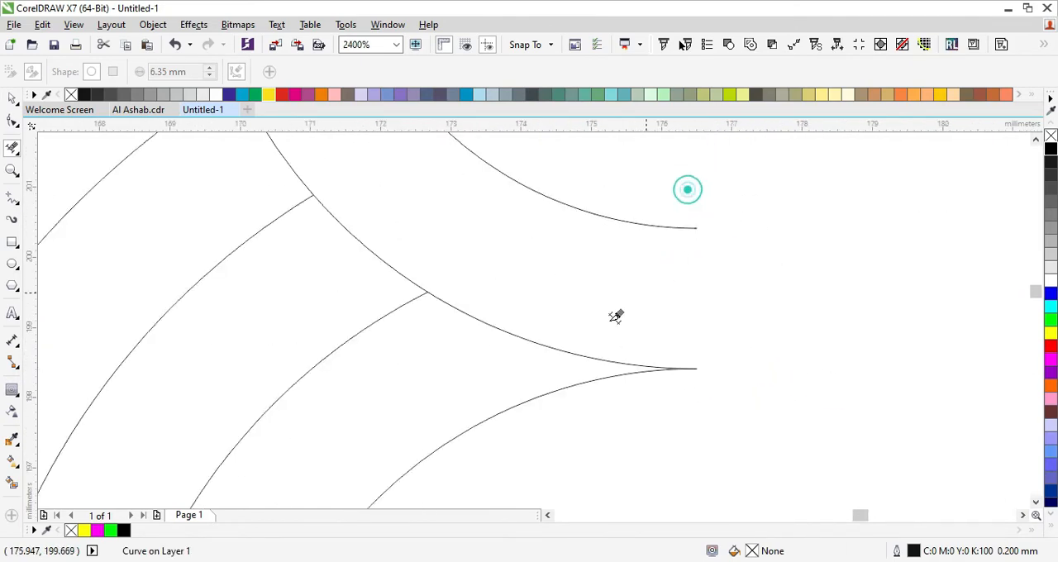
scroll(600, 240, down, 3)
click(609, 169)
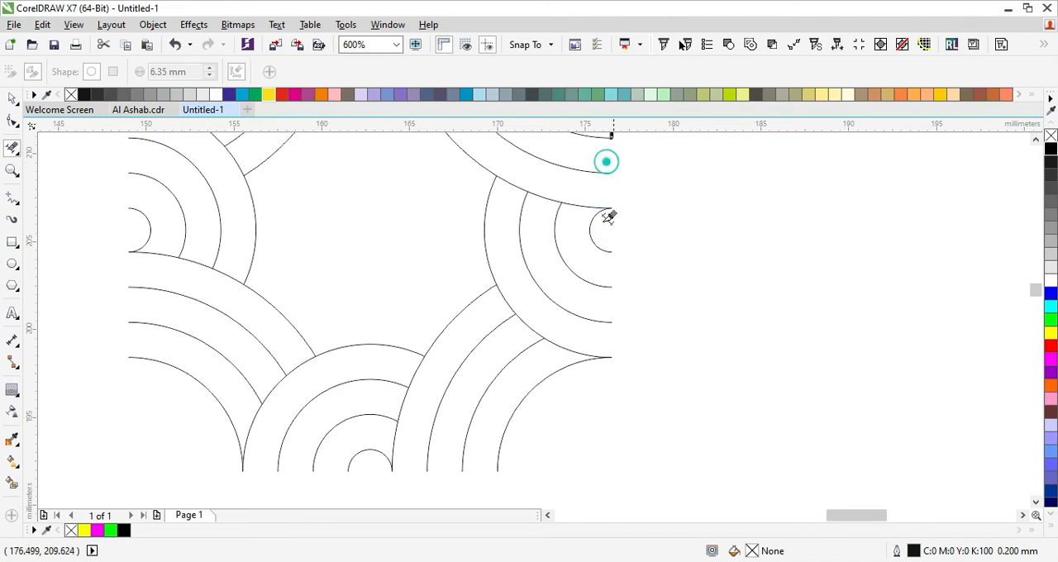
scroll(590, 207, down, 1)
scroll(609, 177, up, 1)
click(603, 183)
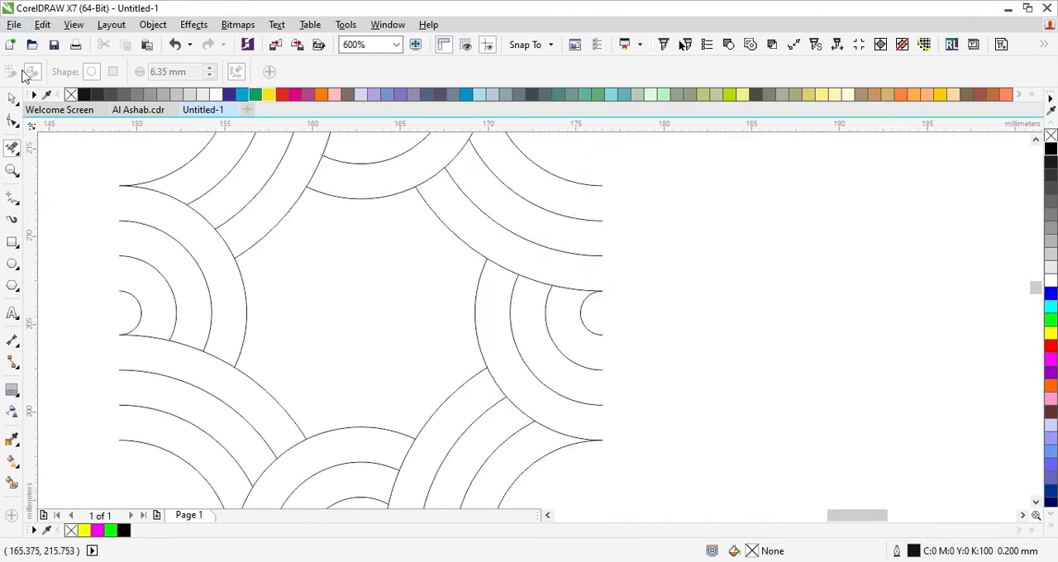
- Select the trimmed tile and resize it to 50 × 50 mm
click(12, 98)
scroll(496, 262, down, 2)
drag(634, 139, 309, 447)
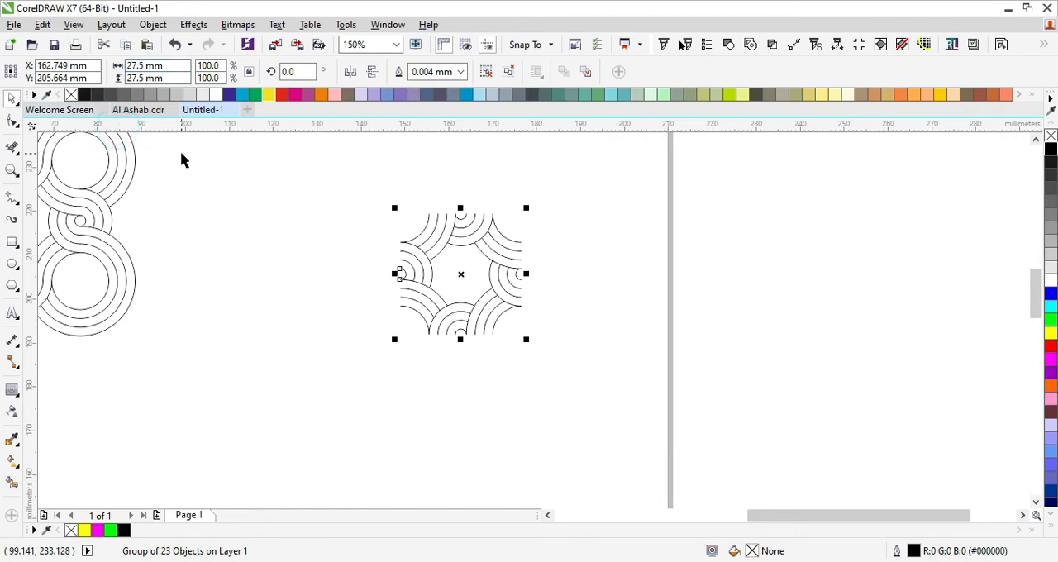
click(145, 65)
text(50)
key(Return)
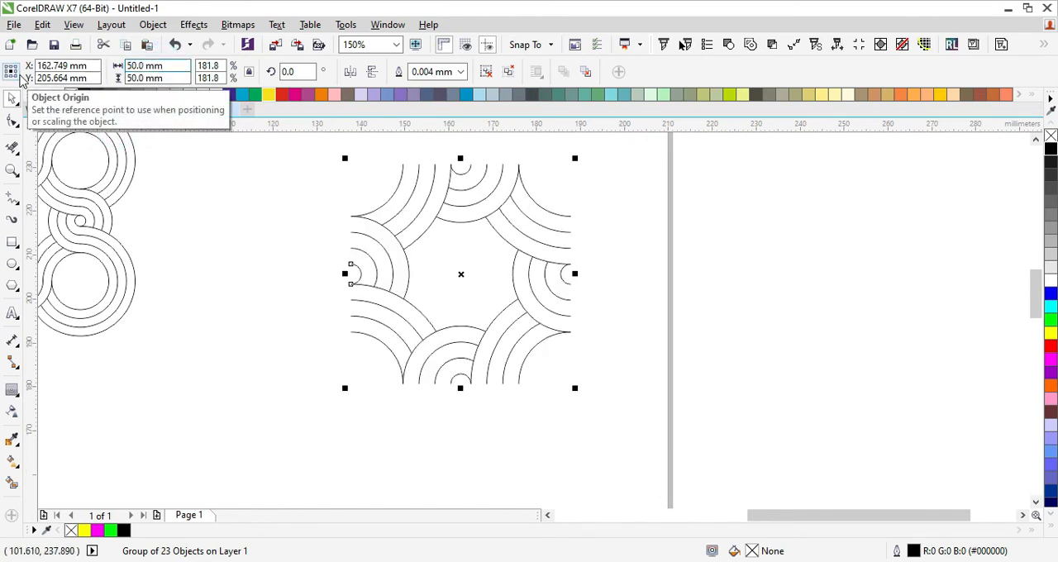
- Set the tile's outline width to 1.5 mm
scroll(372, 234, down, 1)
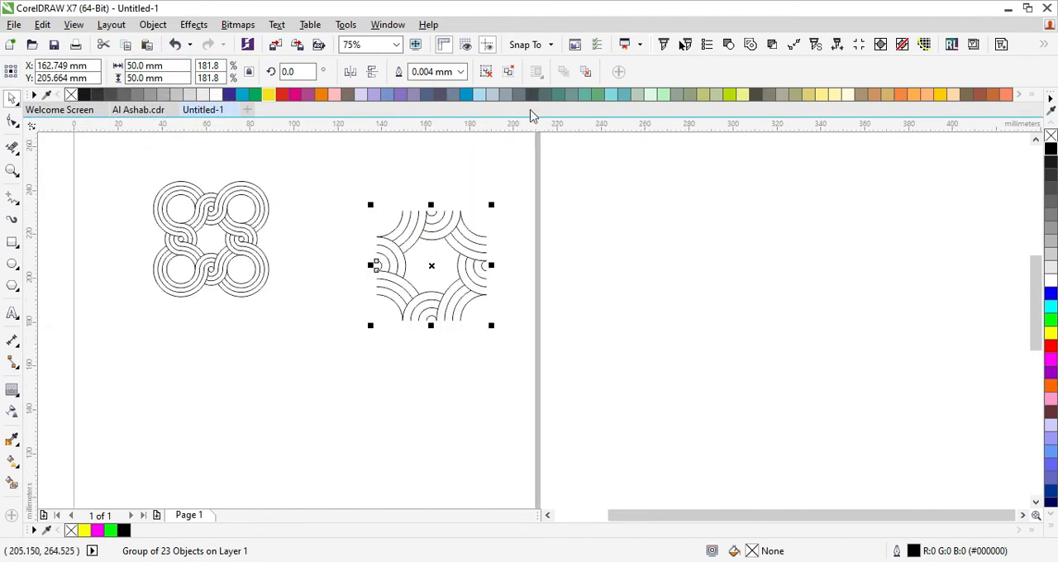
click(461, 73)
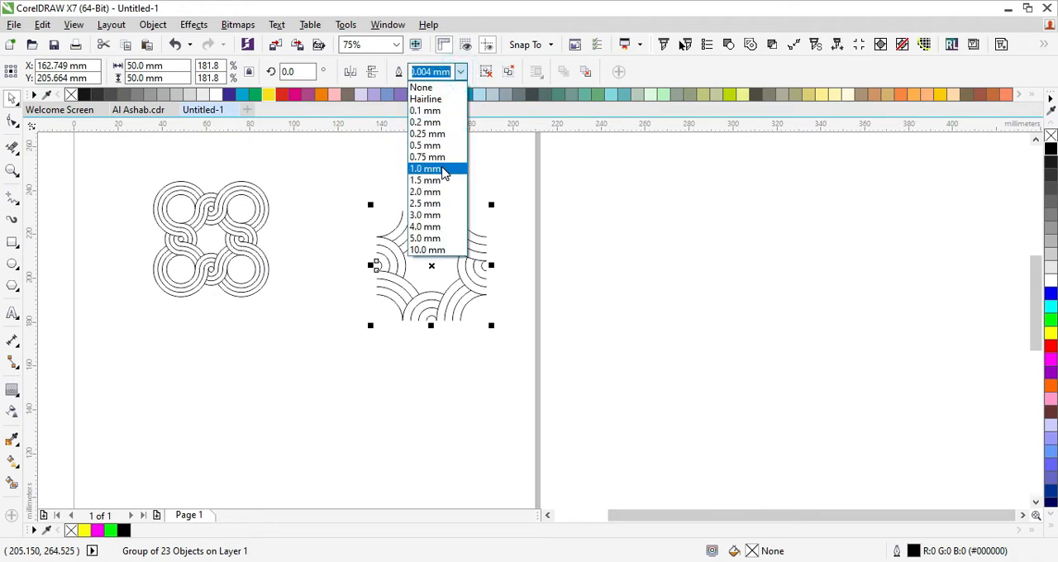
click(444, 179)
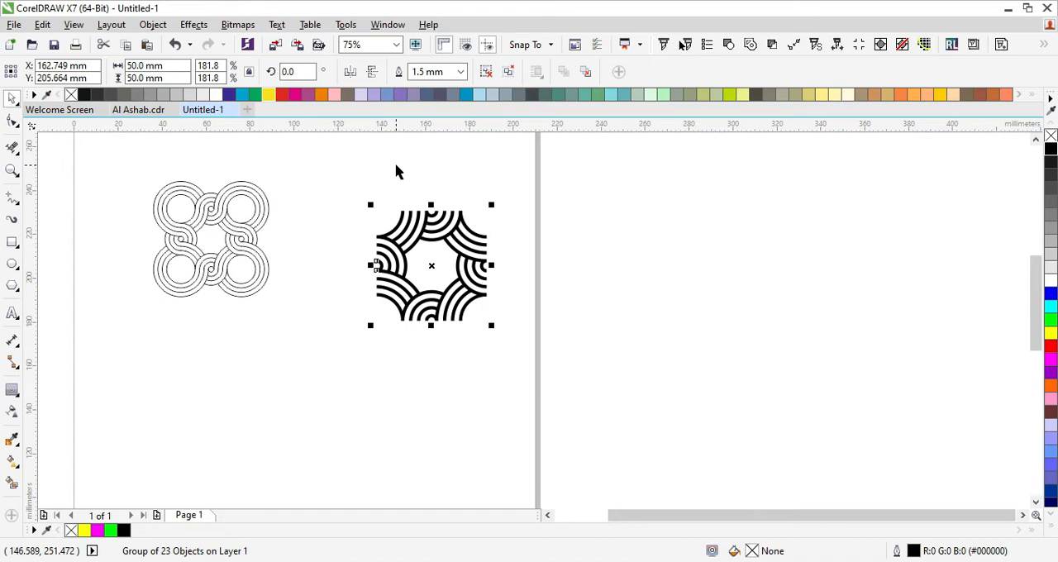
- Ungroup the tile and combine its curves into a single object
drag(527, 170, 339, 369)
click(508, 74)
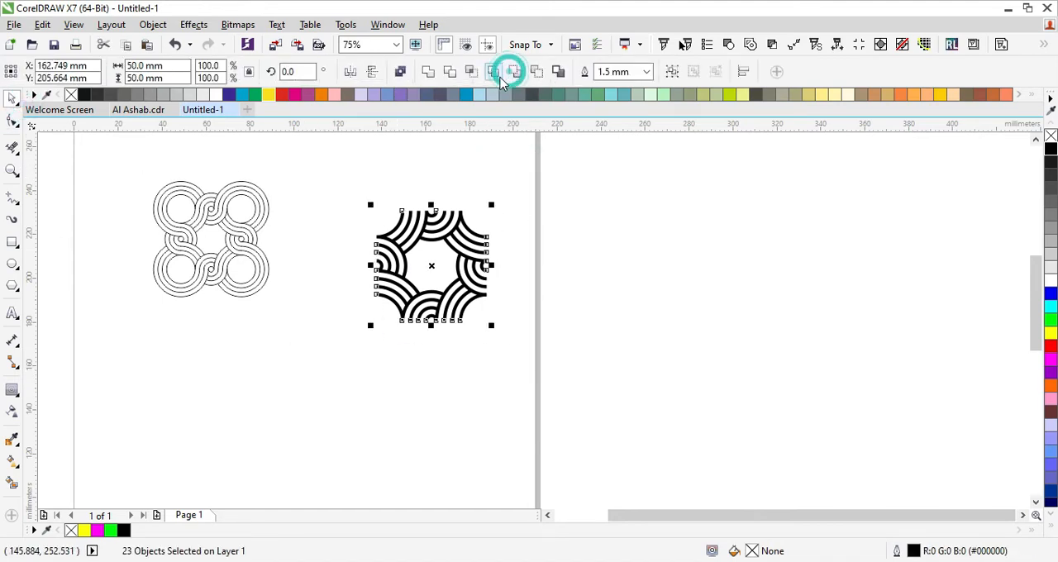
click(400, 74)
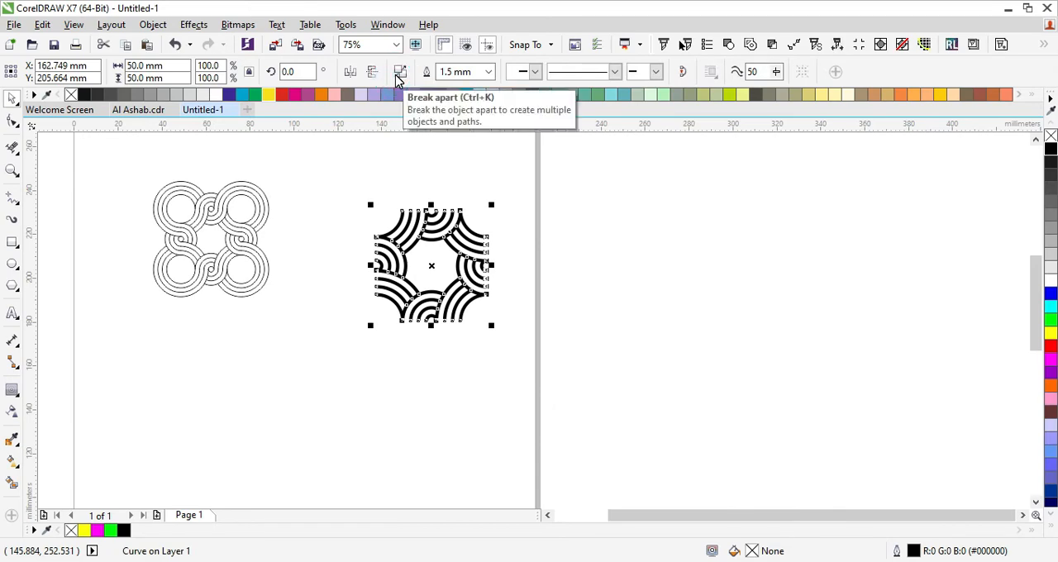
- Convert the tile's outline to an object placed right of the page, with no fill and a black hairline outline
drag(455, 234, 701, 251)
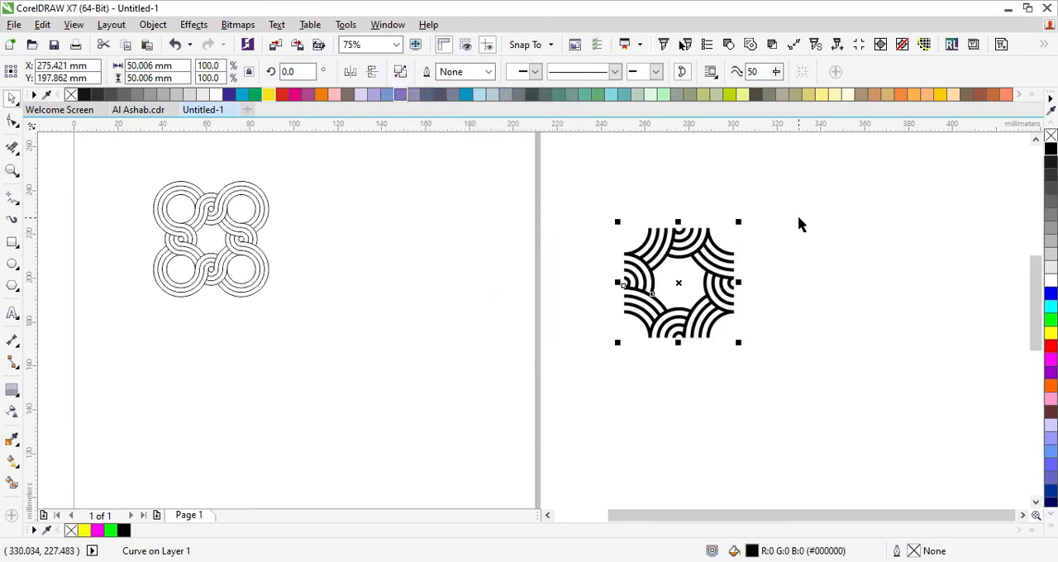
right_click(1050, 149)
click(1050, 136)
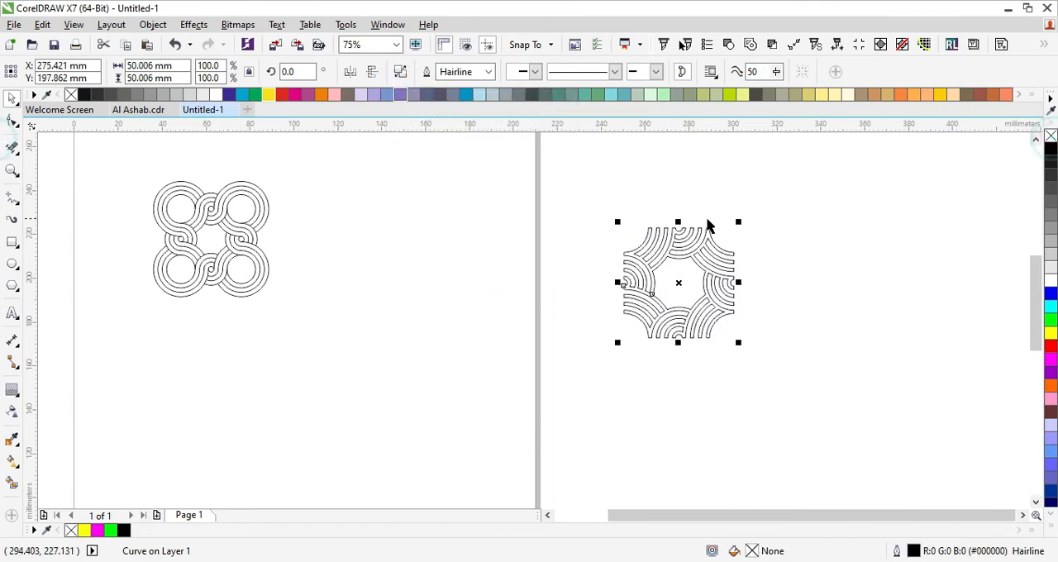
scroll(766, 272, up, 8)
scroll(698, 204, down, 8)
click(444, 193)
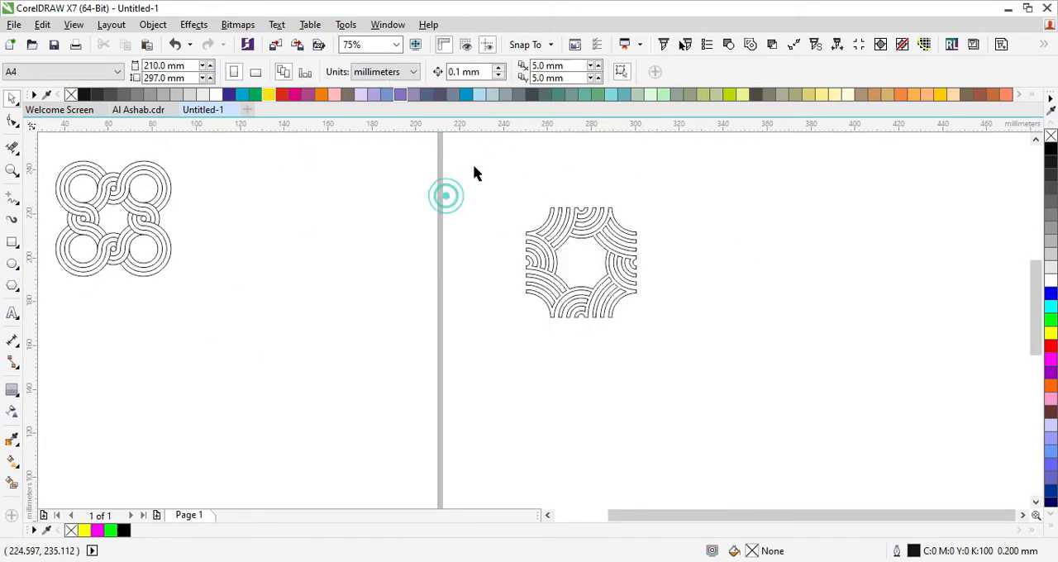
- Duplicate the tile flush against its right edge and repeat the duplication to make a horizontal row of six tiles
drag(474, 167, 752, 384)
scroll(528, 248, down, 3)
scroll(491, 274, up, 3)
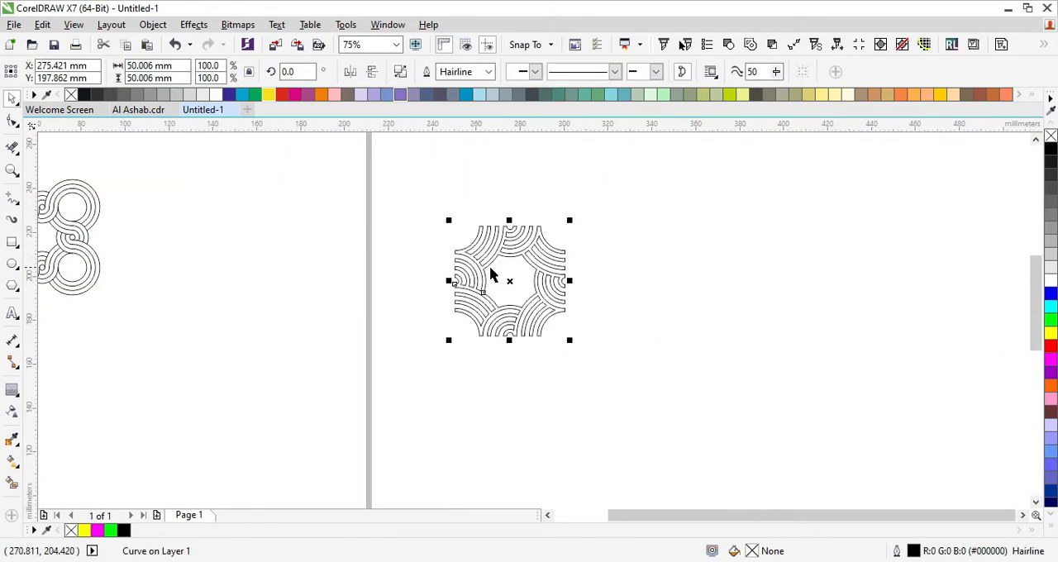
scroll(453, 262, up, 2)
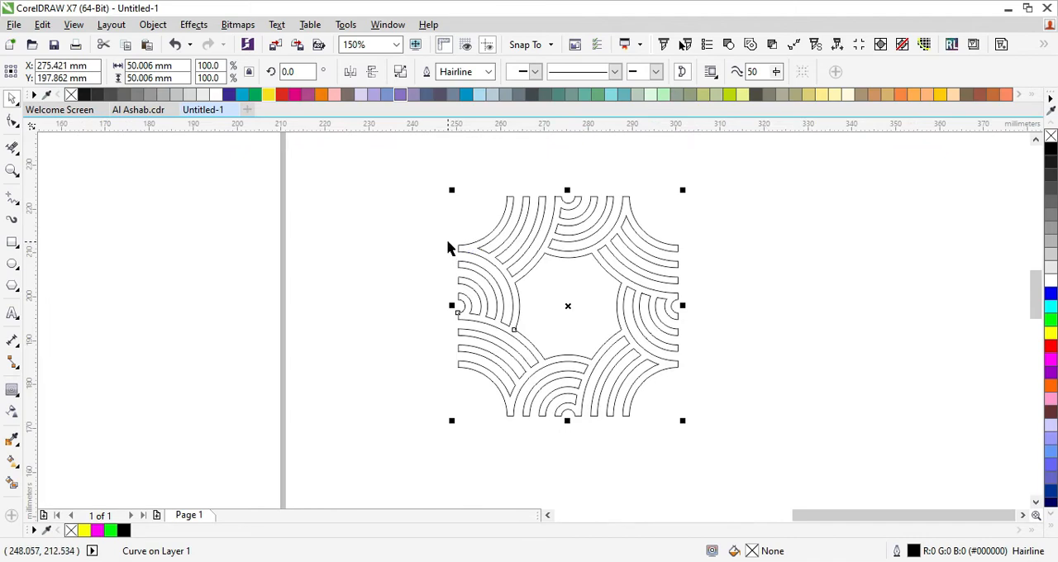
drag(453, 251, 685, 243)
scroll(501, 257, down, 1)
key(ctrl+r)
key(ctrl+r)
key(ctrl+r)
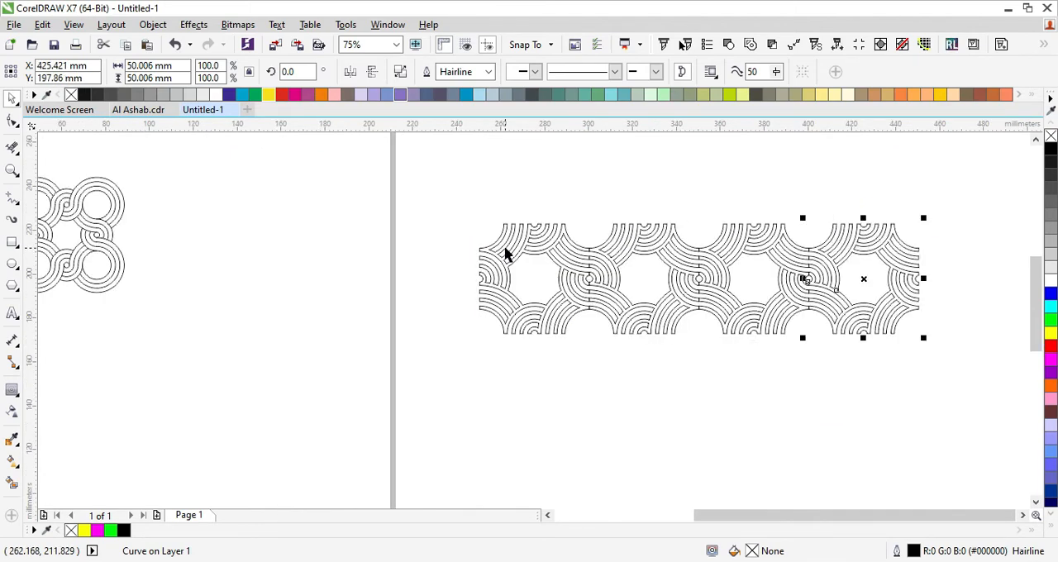
scroll(504, 248, down, 1)
key(ctrl+r)
- Select the whole row, duplicate it flush below, and repeat the duplication to build a grid of six rows
drag(881, 191, 460, 338)
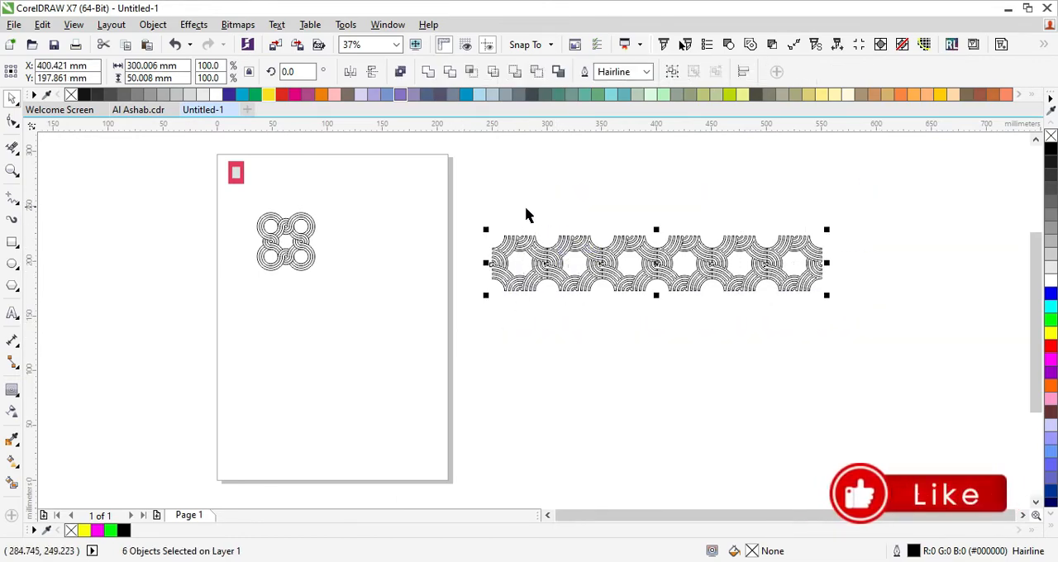
scroll(526, 215, up, 1)
drag(493, 240, 498, 358)
scroll(524, 207, down, 1)
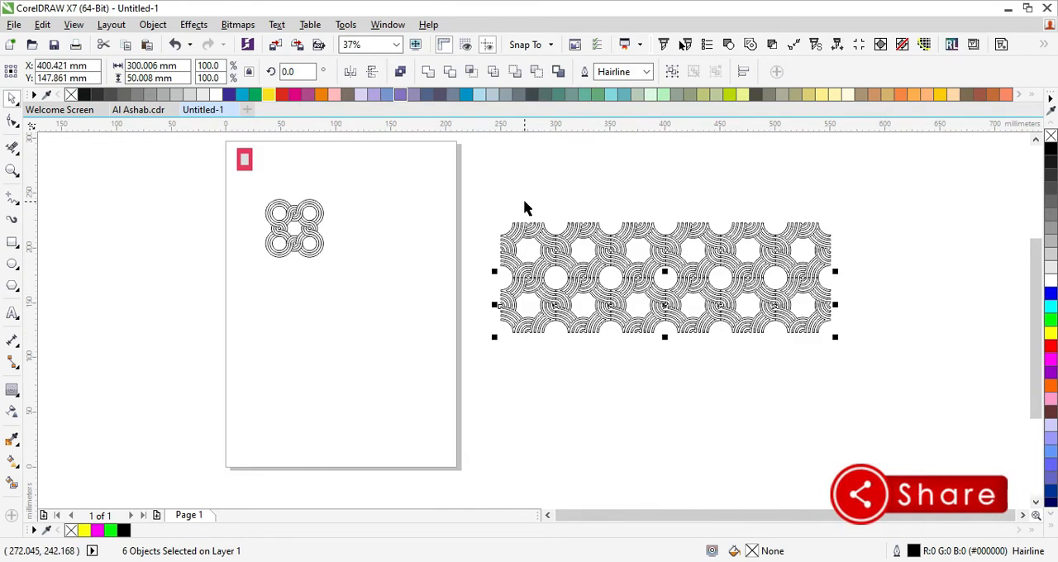
key(ctrl+r)
key(ctrl+r)
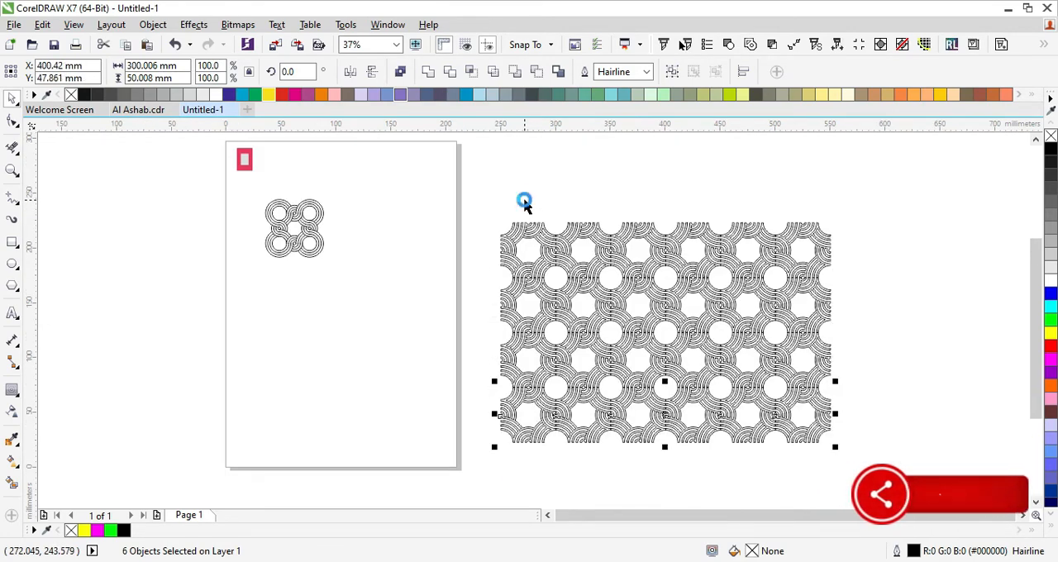
key(ctrl+r)
key(ctrl+r)
- Select all 36 tiles of the grid and weld them into a single curve
scroll(703, 161, down, 1)
drag(798, 146, 573, 398)
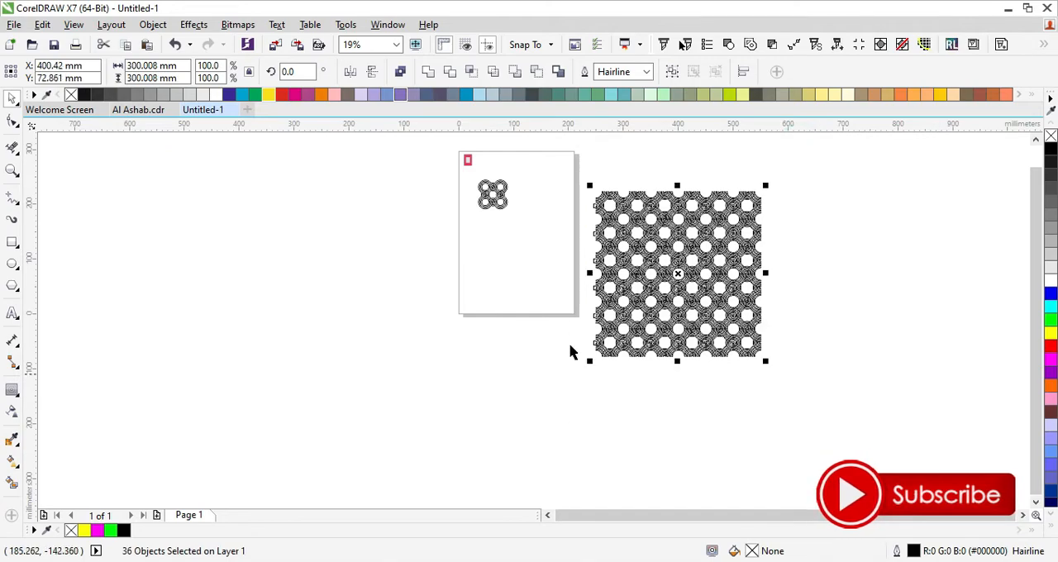
click(428, 76)
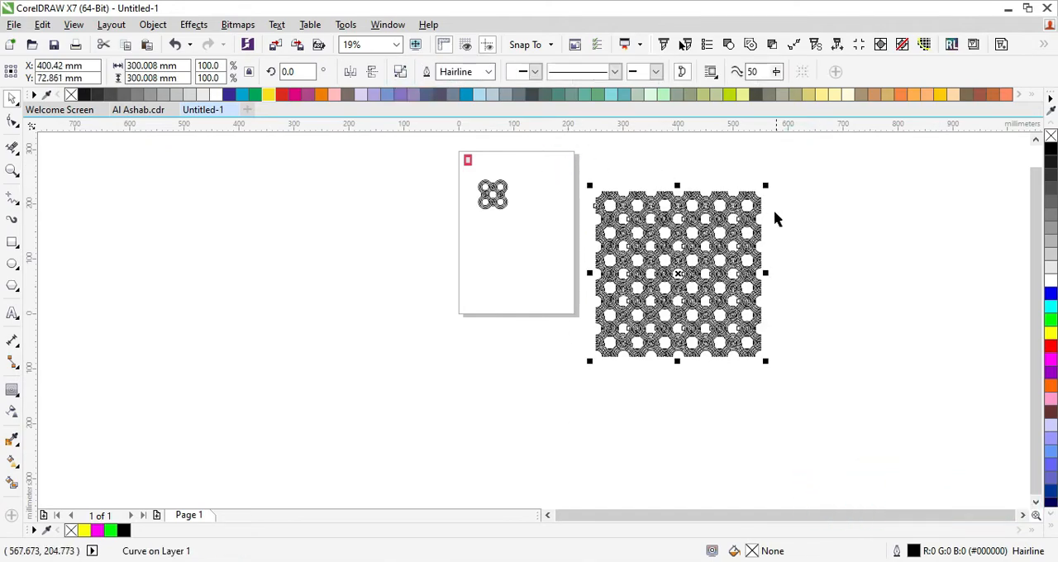
scroll(601, 243, up, 3)
scroll(521, 227, up, 5)
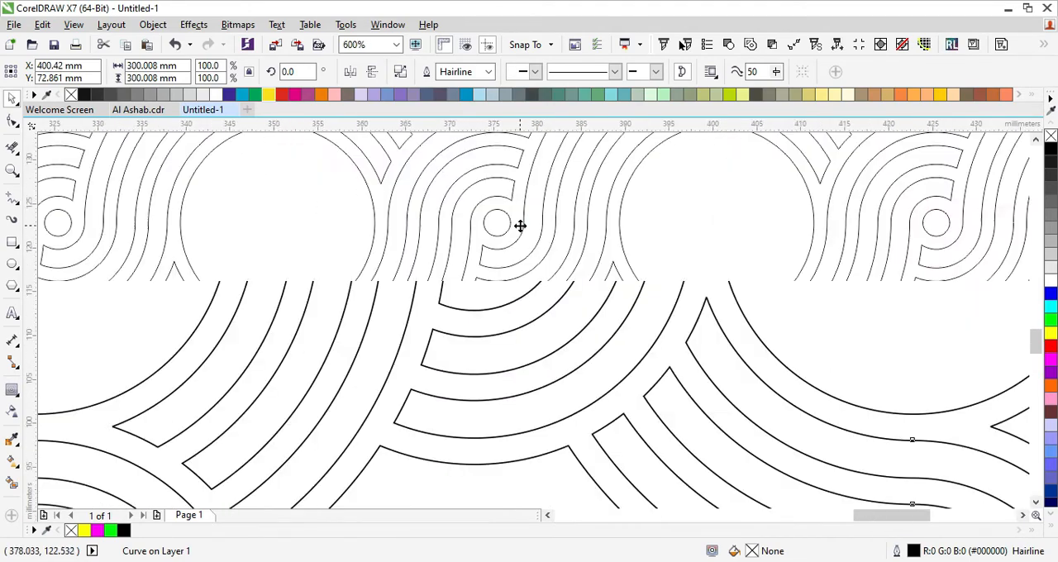
scroll(520, 225, down, 5)
scroll(372, 331, down, 2)
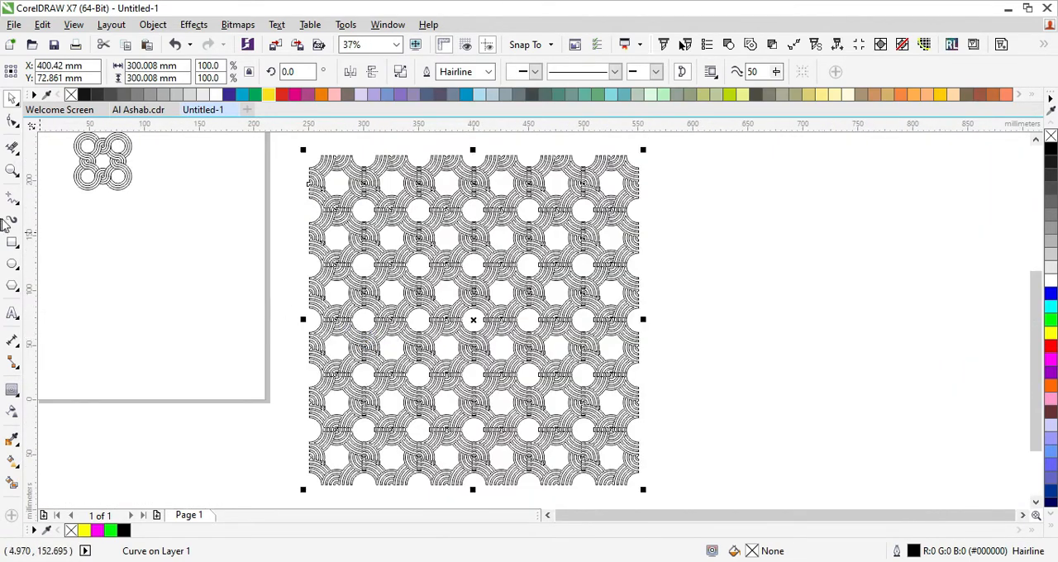
- Fill the welded pattern white and create a rectangle that exactly covers its extents
click(1050, 280)
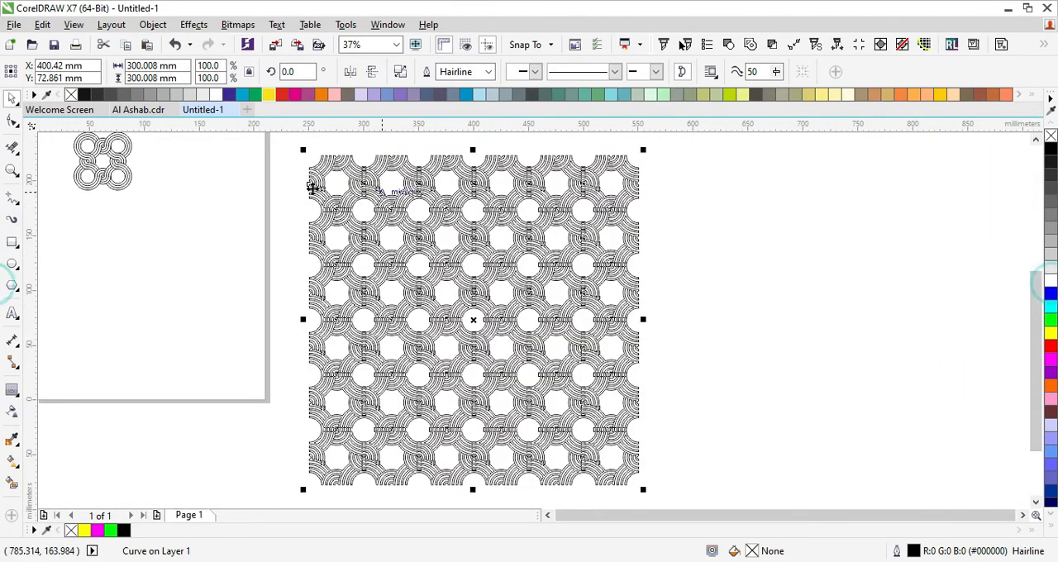
click(12, 242)
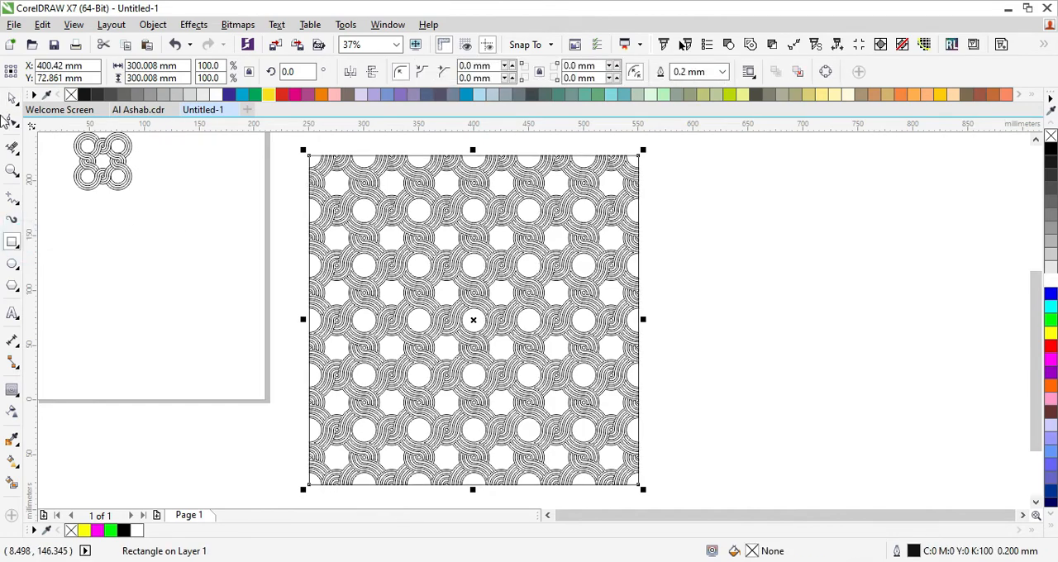
scroll(366, 264, down, 1)
scroll(347, 241, up, 1)
click(267, 243)
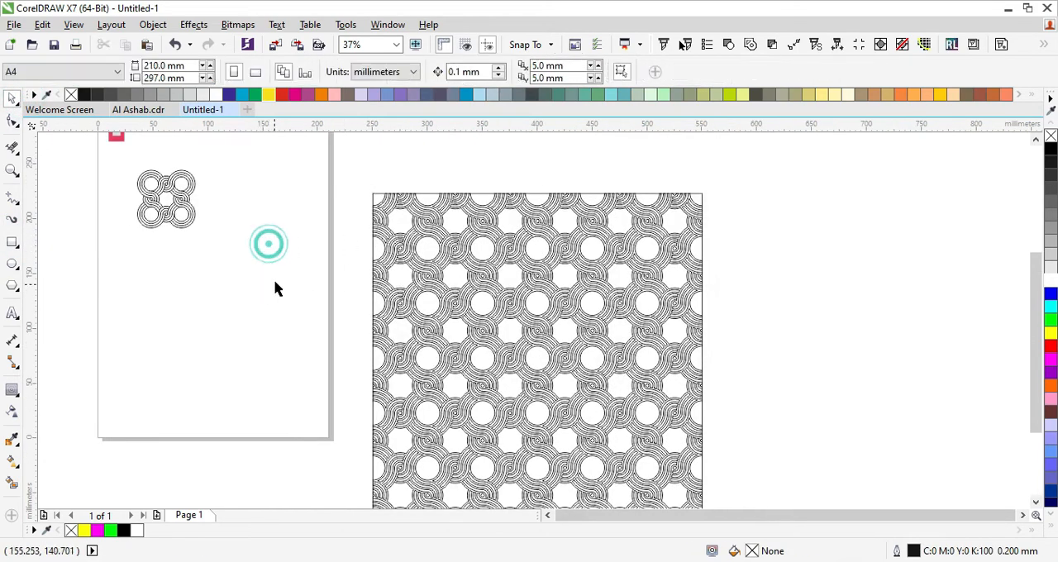
- Fill the rectangle over the pattern with the light gray sampled from the centre of the color swatch on the page
click(12, 444)
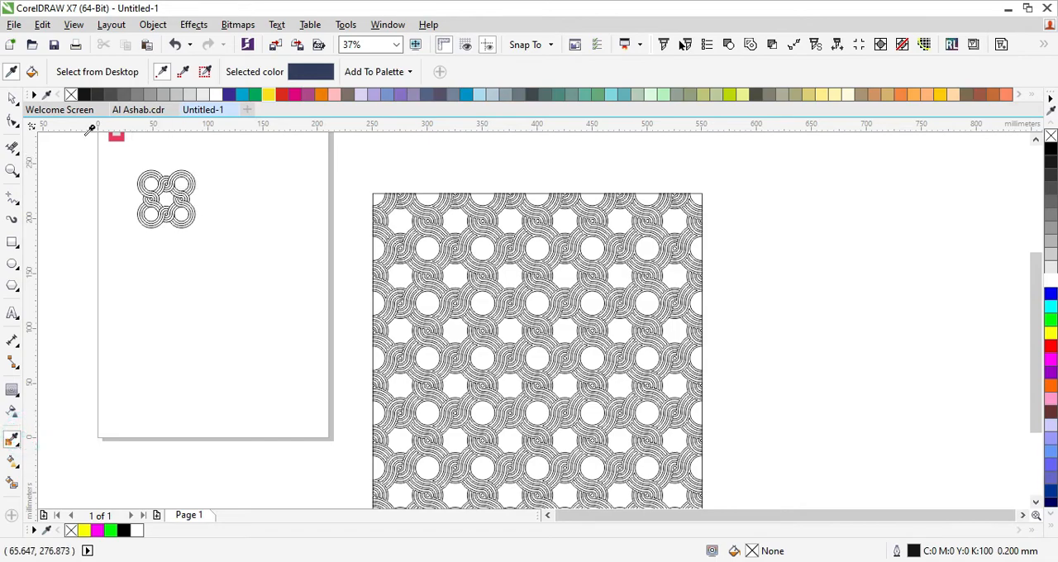
scroll(90, 132, up, 1)
scroll(153, 128, up, 2)
click(146, 129)
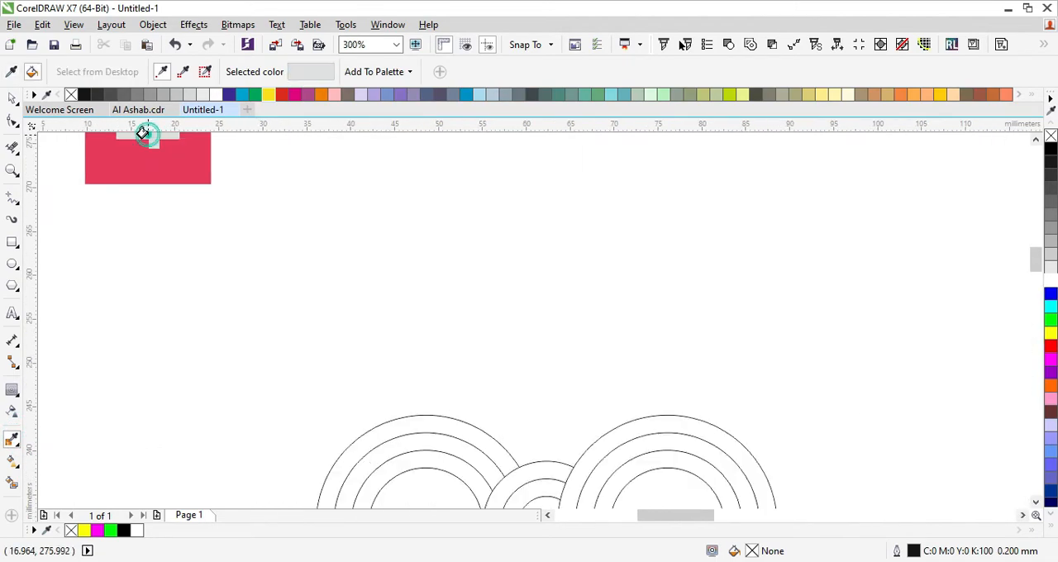
scroll(394, 248, down, 3)
scroll(417, 250, up, 2)
scroll(421, 248, up, 3)
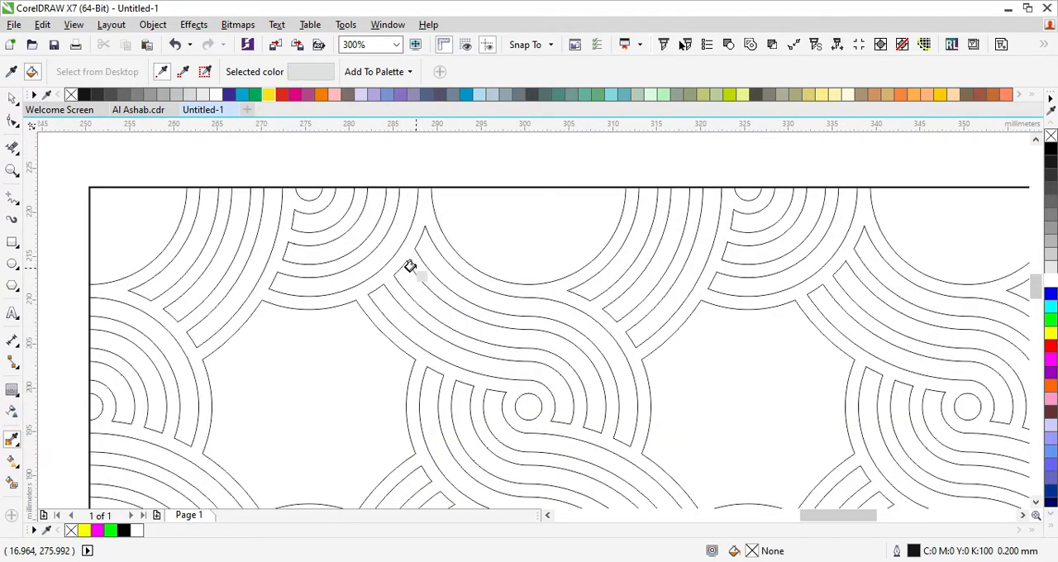
click(412, 265)
click(12, 97)
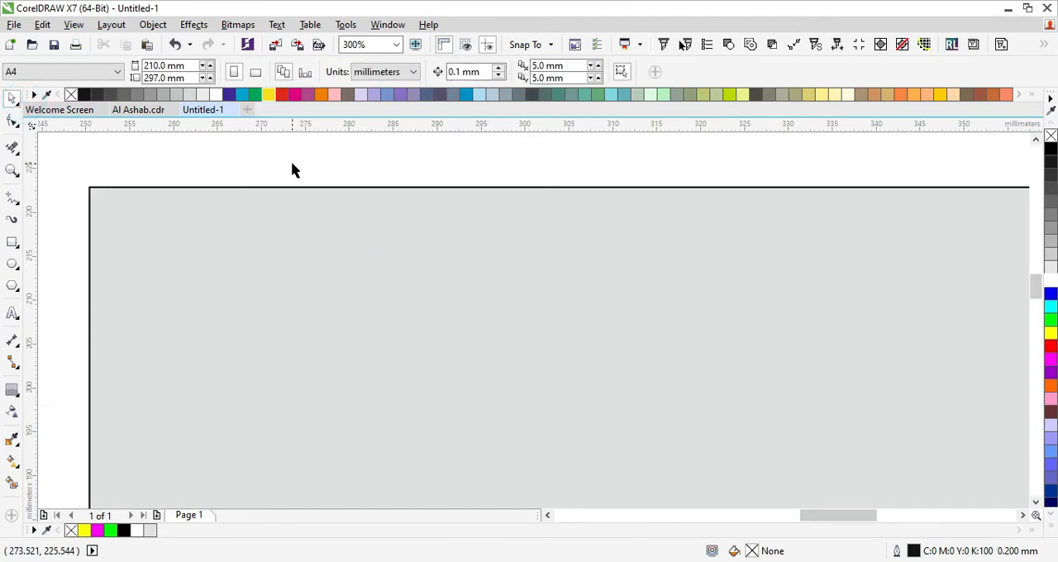
- Send the filled rectangle behind the pattern as its background
click(266, 228)
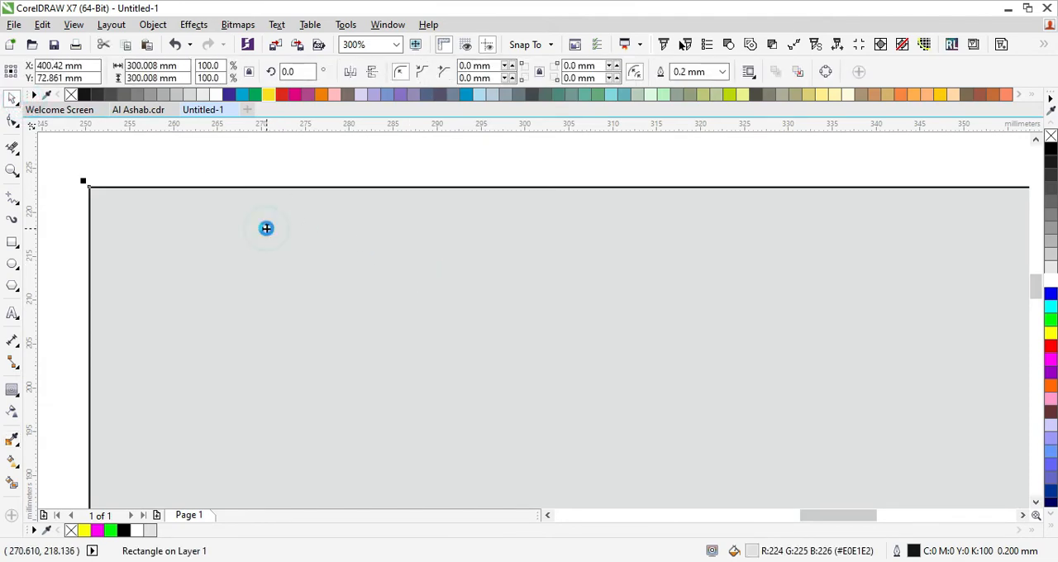
key(shift+Page_Down)
scroll(389, 196, down, 2)
click(345, 137)
scroll(402, 229, down, 1)
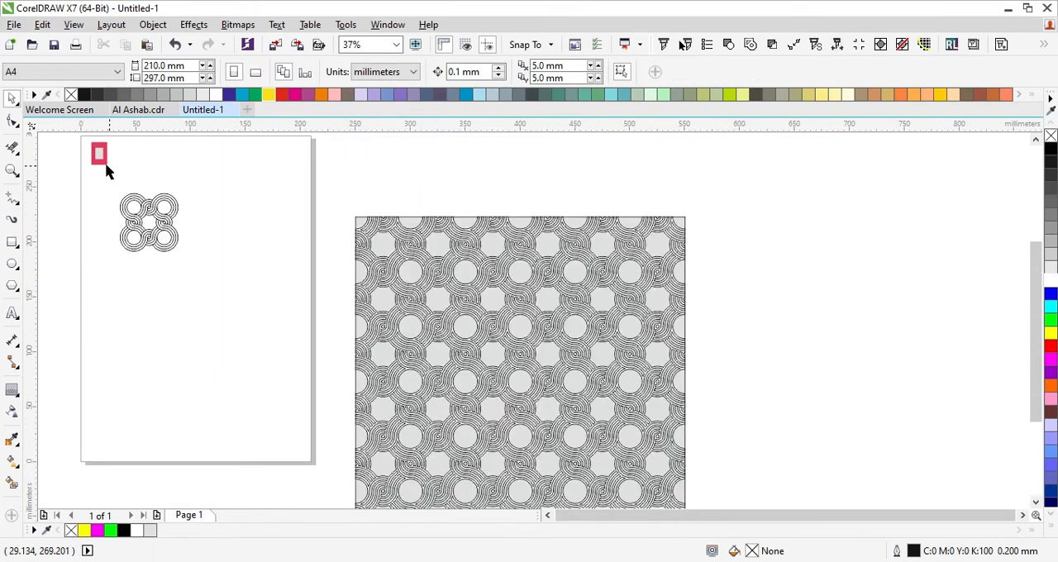
- Sample the pinkish red from the color swatch on the page and fill the background rectangle with it
key(space)
scroll(106, 166, up, 3)
click(82, 169)
scroll(128, 177, down, 3)
scroll(371, 237, up, 3)
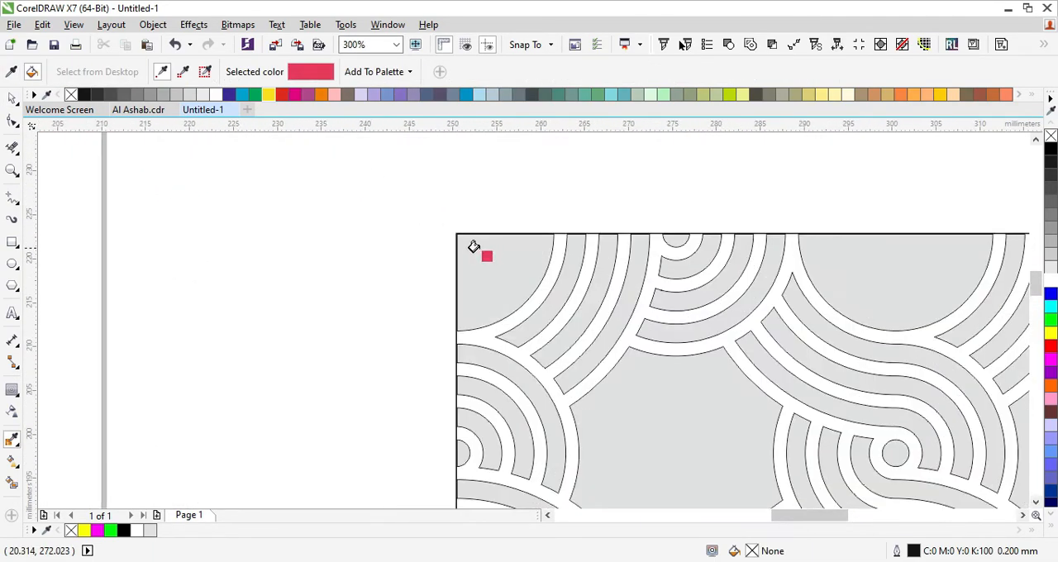
scroll(478, 248, up, 1)
click(481, 248)
scroll(243, 184, down, 5)
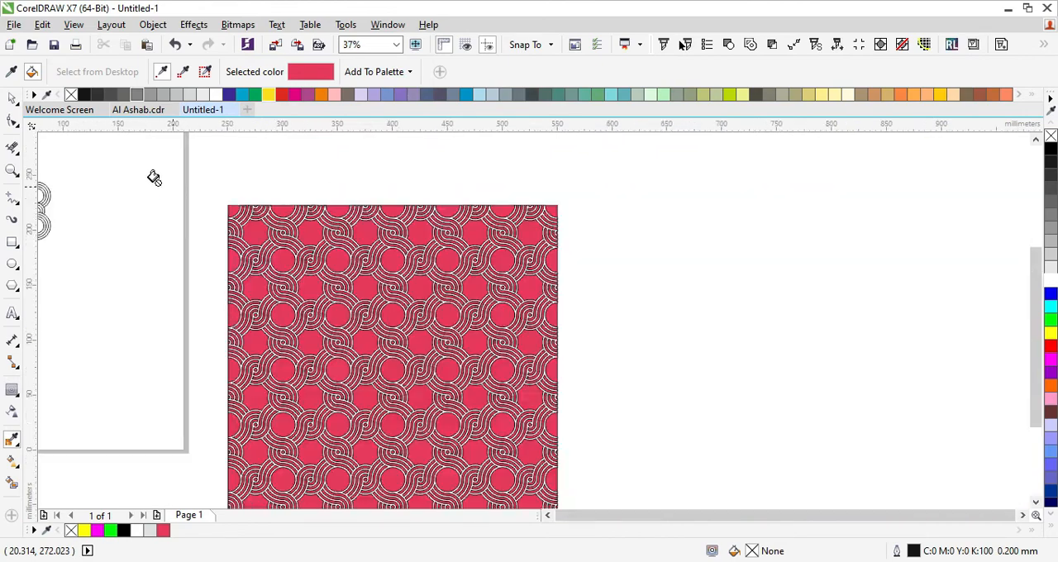
- Sample the light gray from the swatch's centre and fill the pattern's bands with it
scroll(63, 198, up, 4)
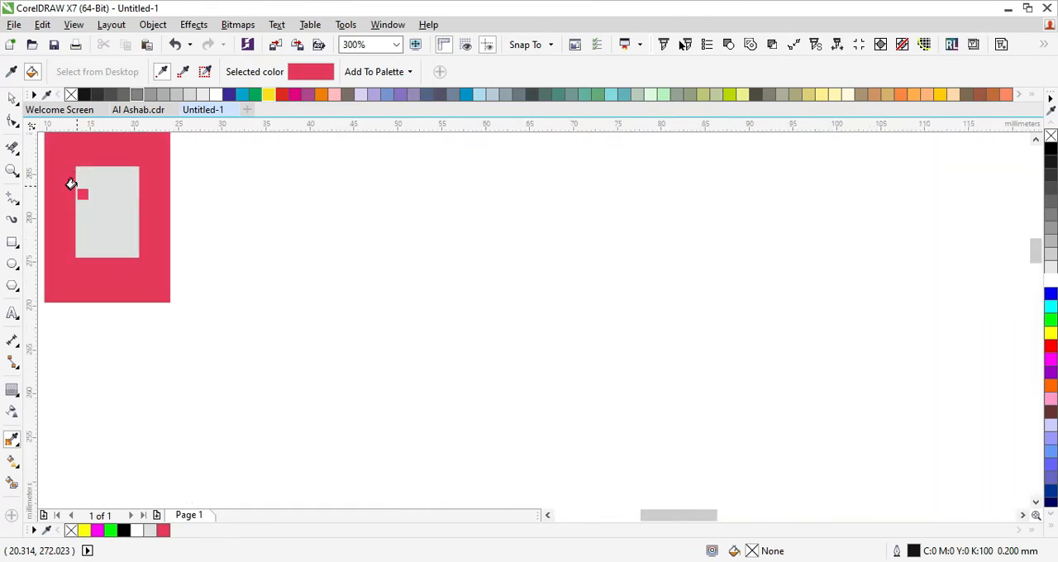
key(space)
click(94, 196)
key(space)
click(98, 189)
scroll(170, 206, down, 3)
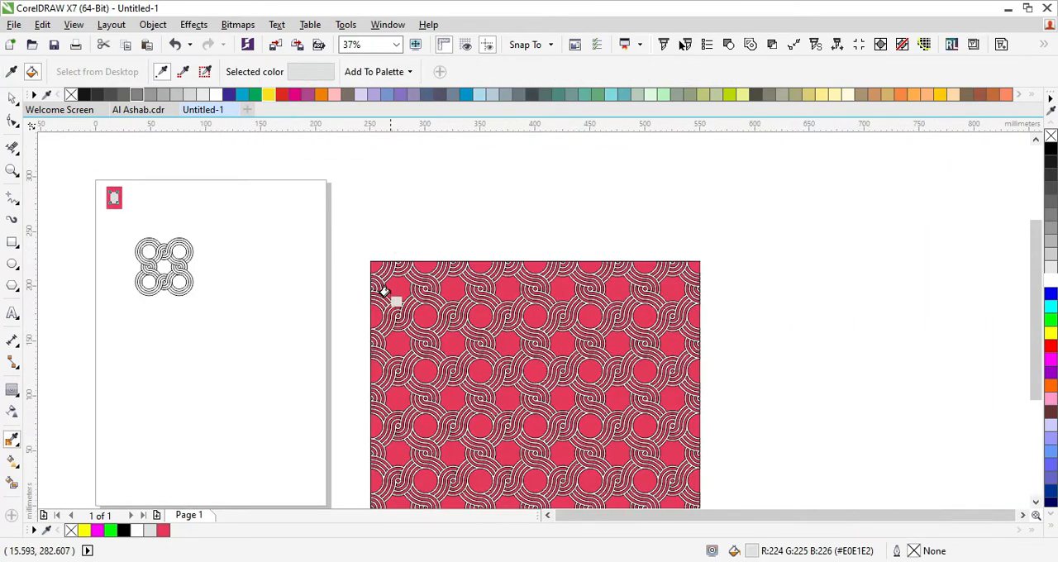
scroll(382, 290, up, 5)
click(359, 218)
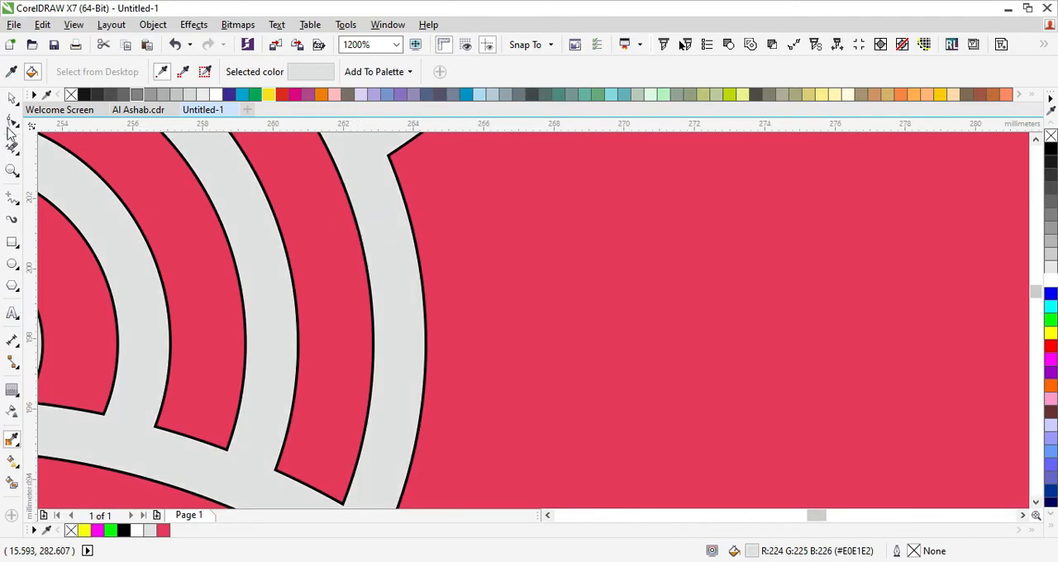
- Remove the black hairline outline from the welded pattern
click(11, 98)
click(252, 170)
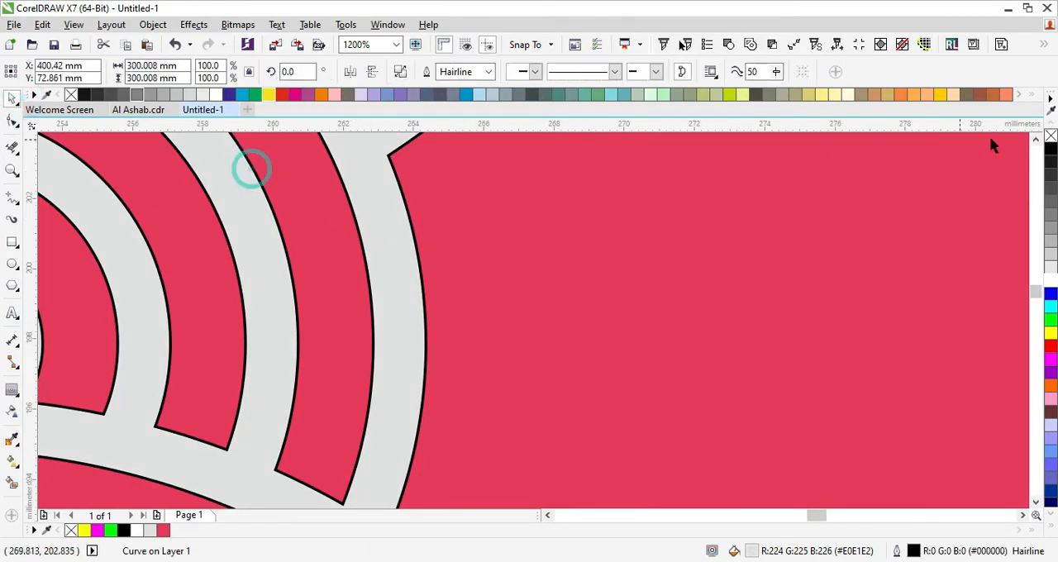
right_click(1048, 136)
scroll(508, 236, down, 8)
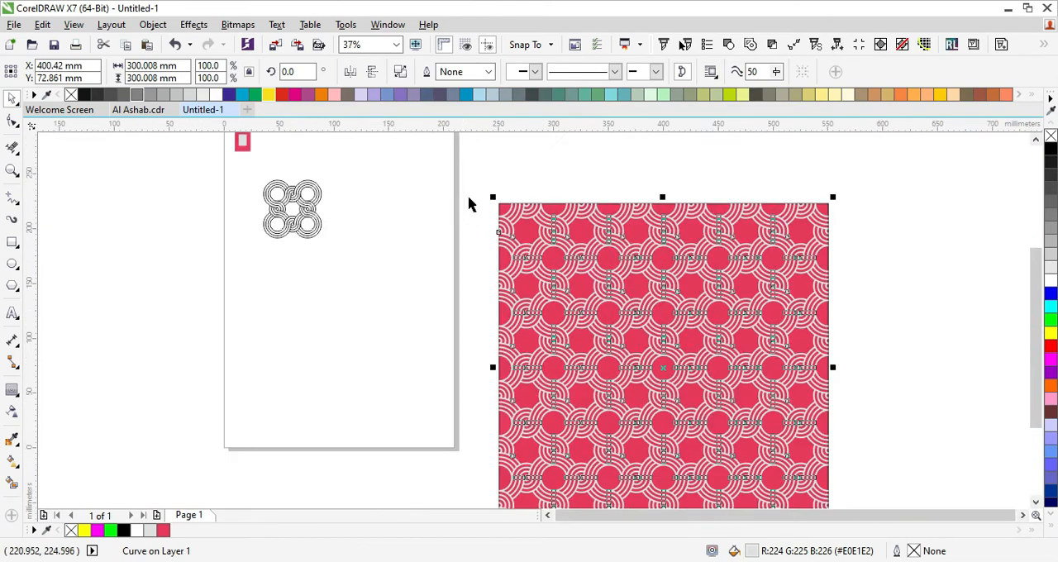
- Select the pattern together with its red background rectangle
scroll(467, 204, down, 2)
drag(465, 184, 736, 402)
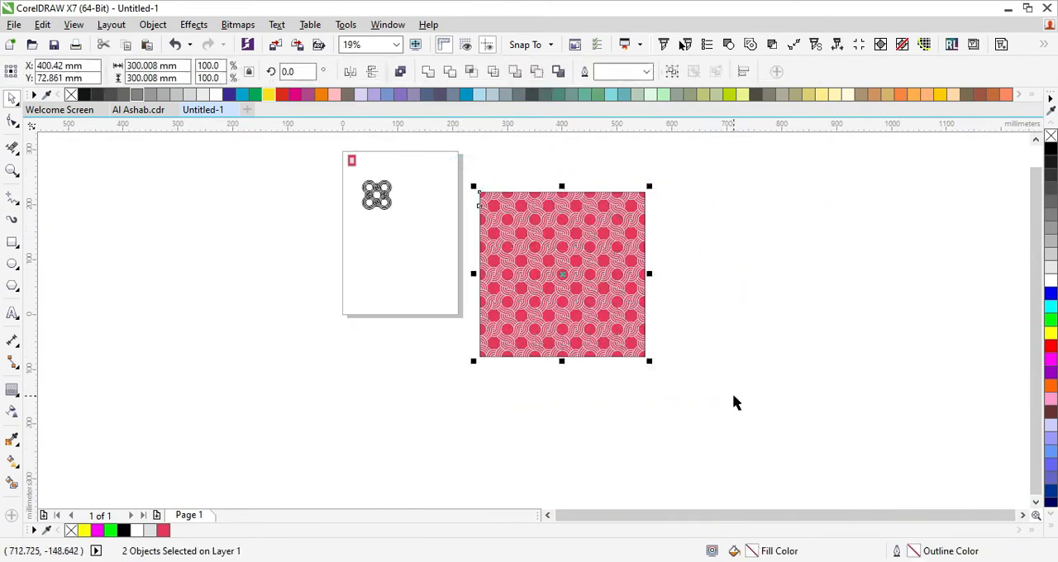